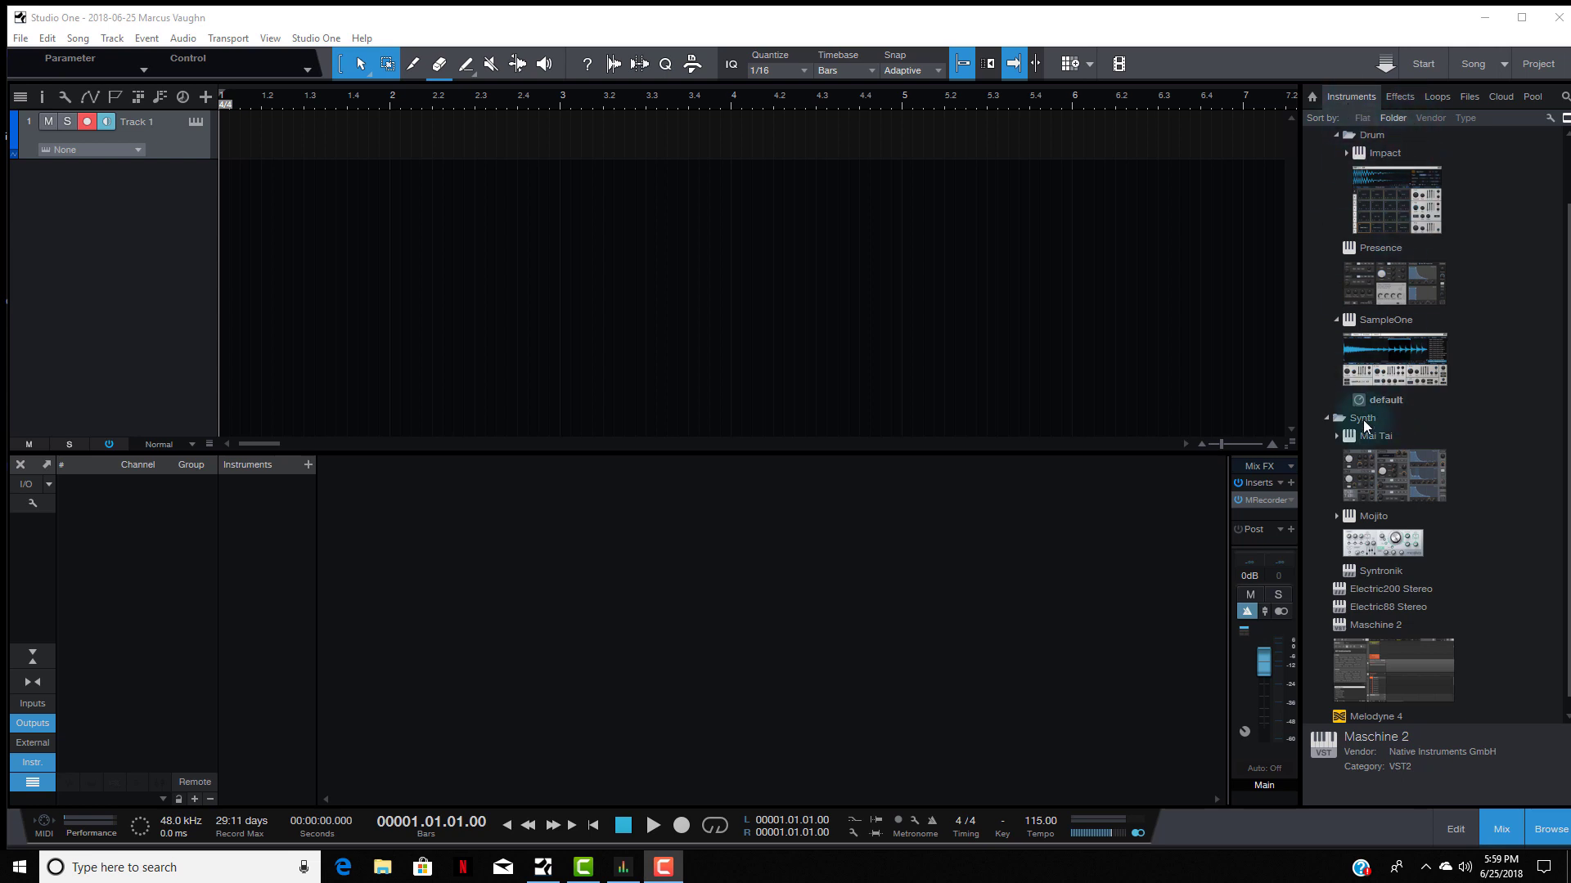
# Step: Load Maschine 2 on Track 1 with the From Dusk To Dawn project, play it, then close Maschine
pyautogui.moveTo(1369, 670); pyautogui.dragTo(153, 128)
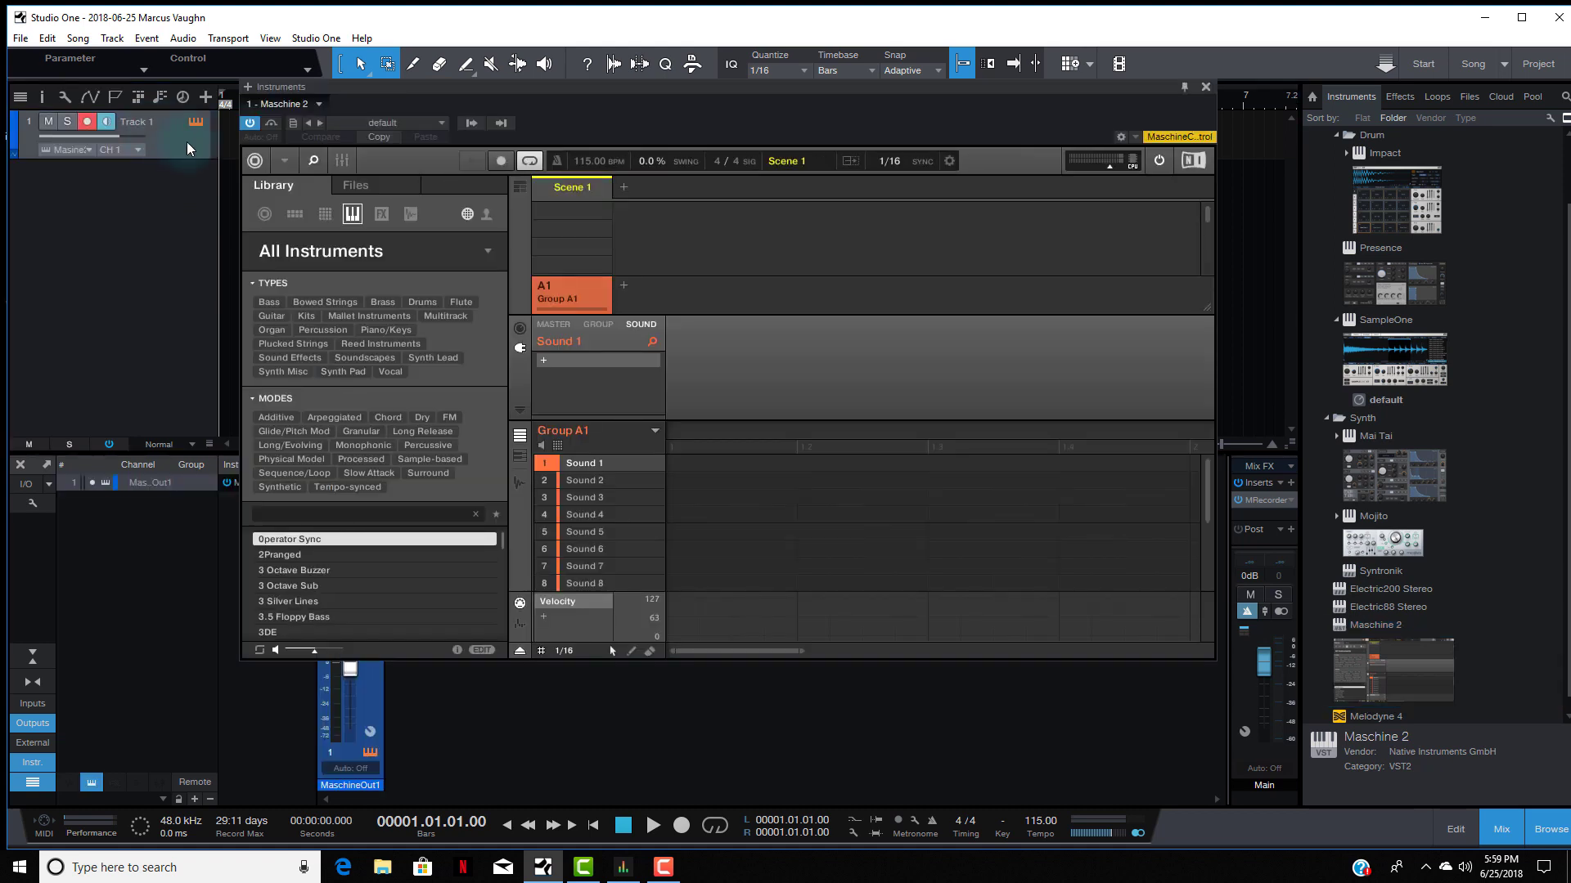
pyautogui.click(278, 163)
pyautogui.moveTo(320, 190)
pyautogui.moveTo(458, 221)
pyautogui.click(602, 223)
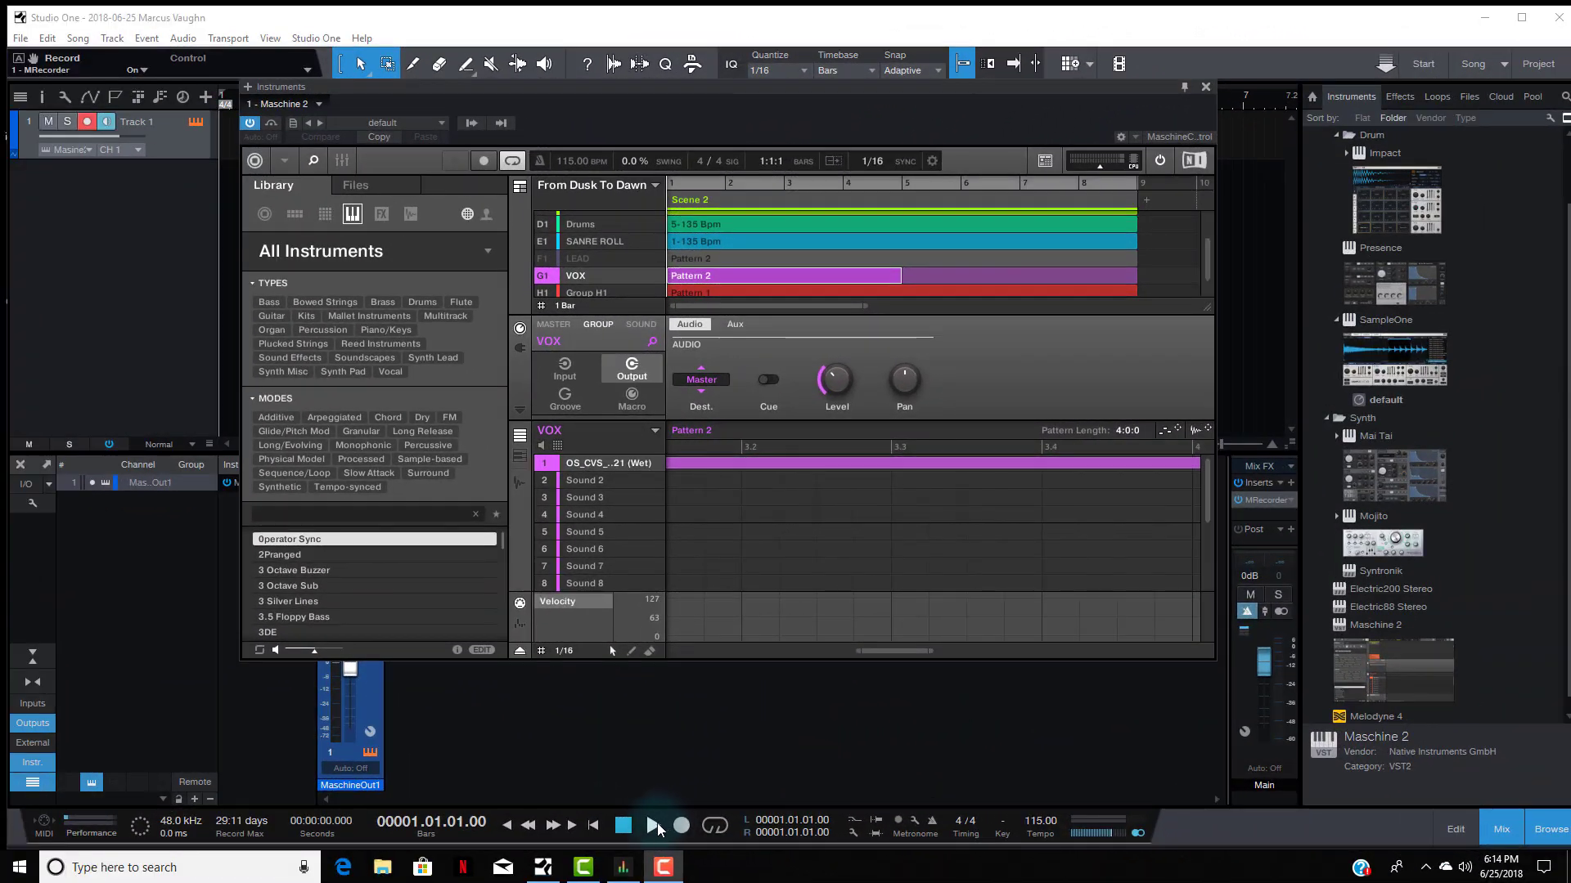
pyautogui.click(655, 827)
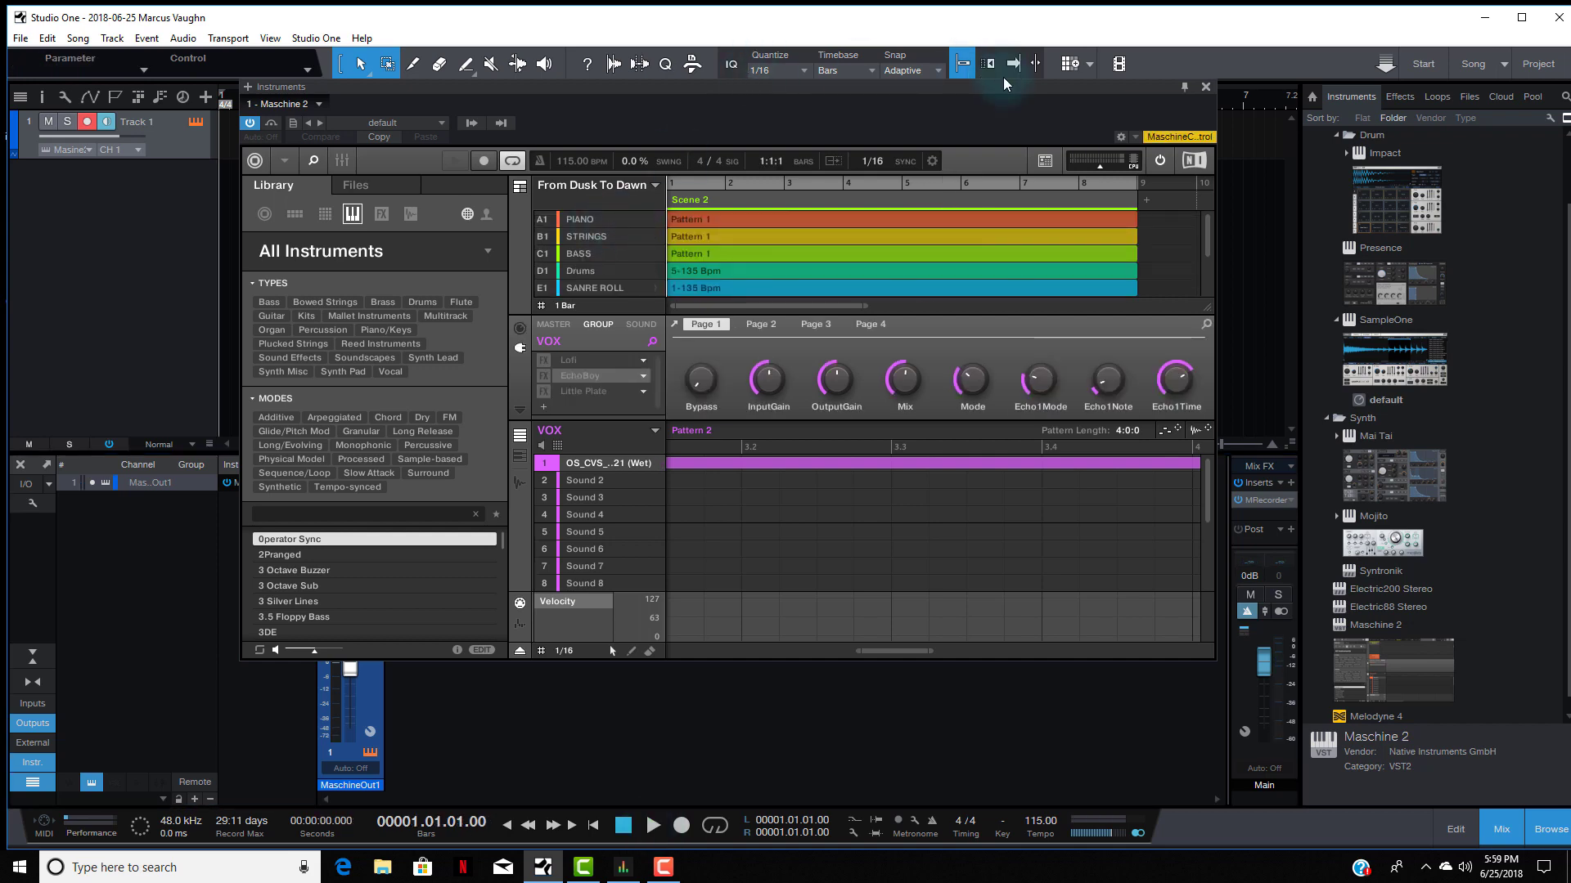
pyautogui.click(1205, 86)
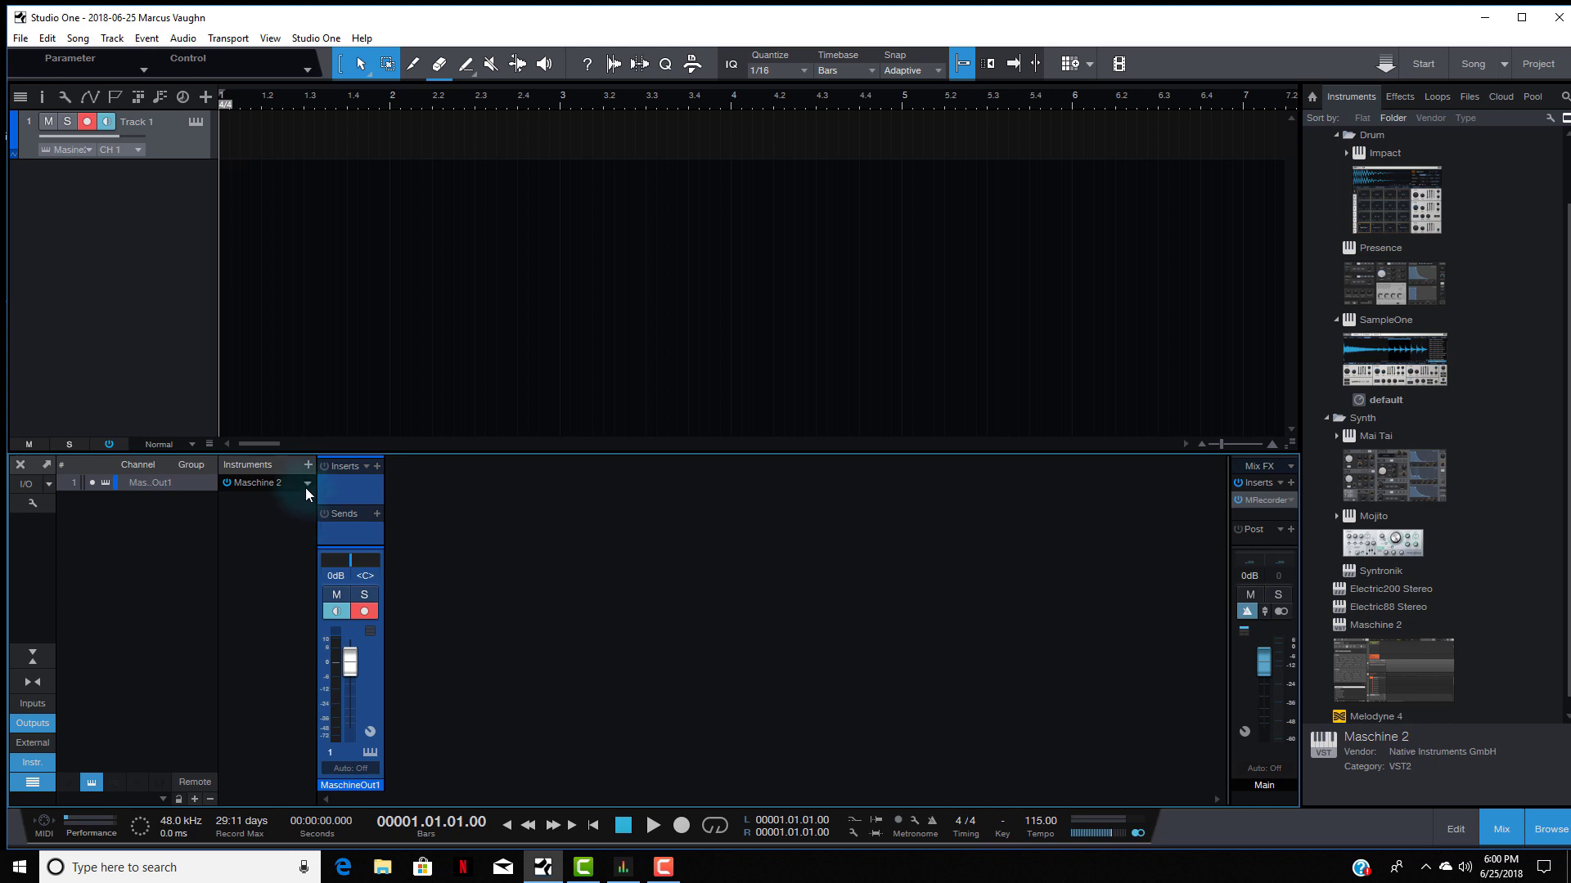
# Step: Expand Maschine 2 in the Instruments panel and tick Maschine Out 2, 3 and 4
pyautogui.click(307, 482)
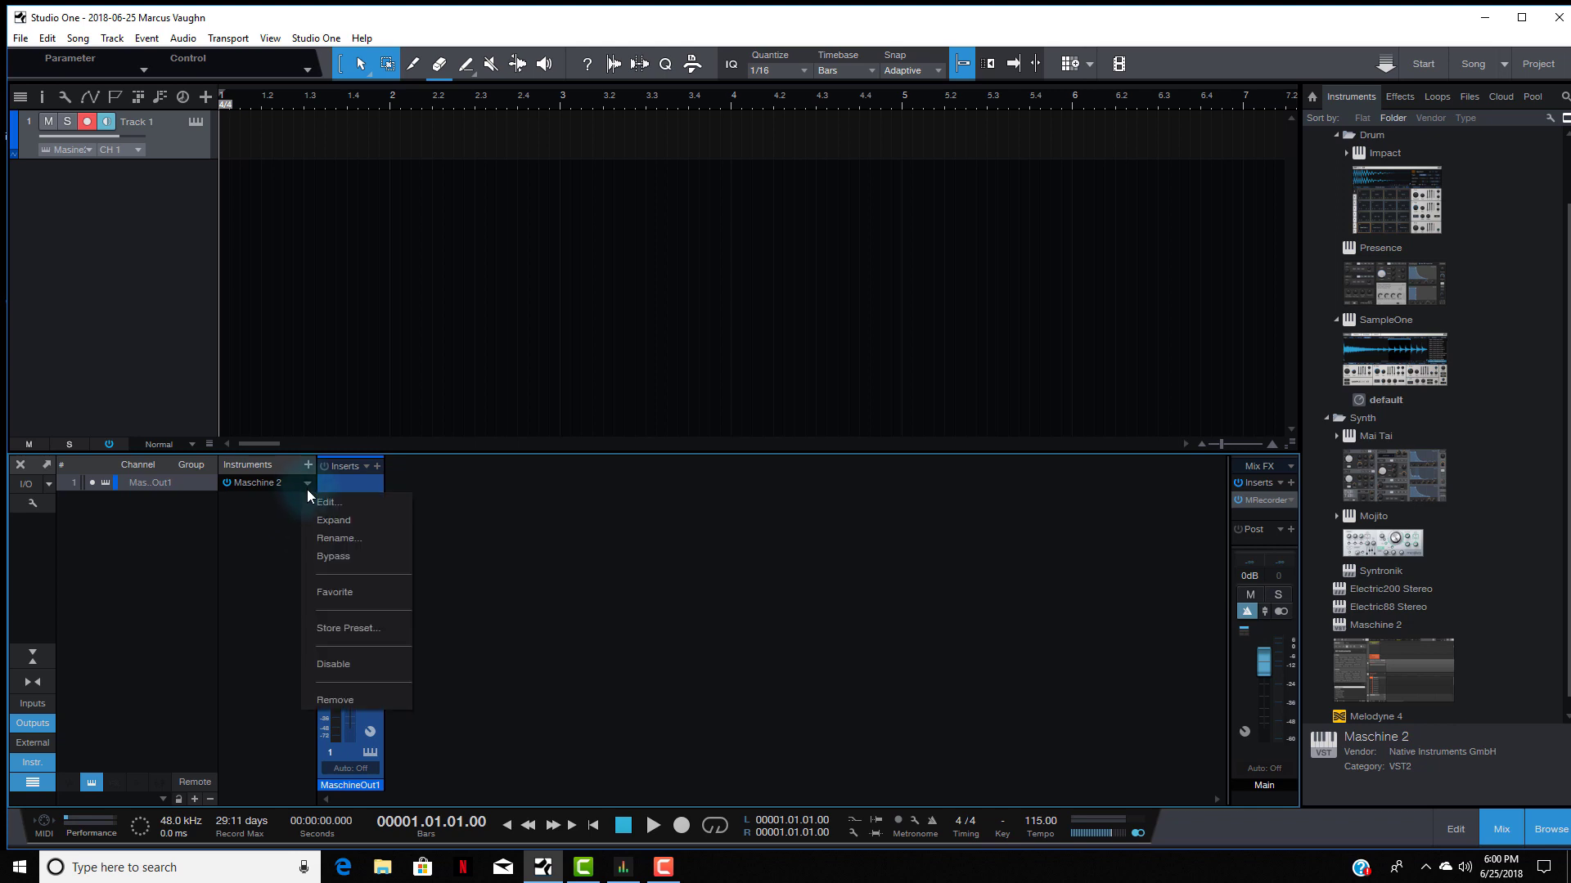
pyautogui.click(328, 519)
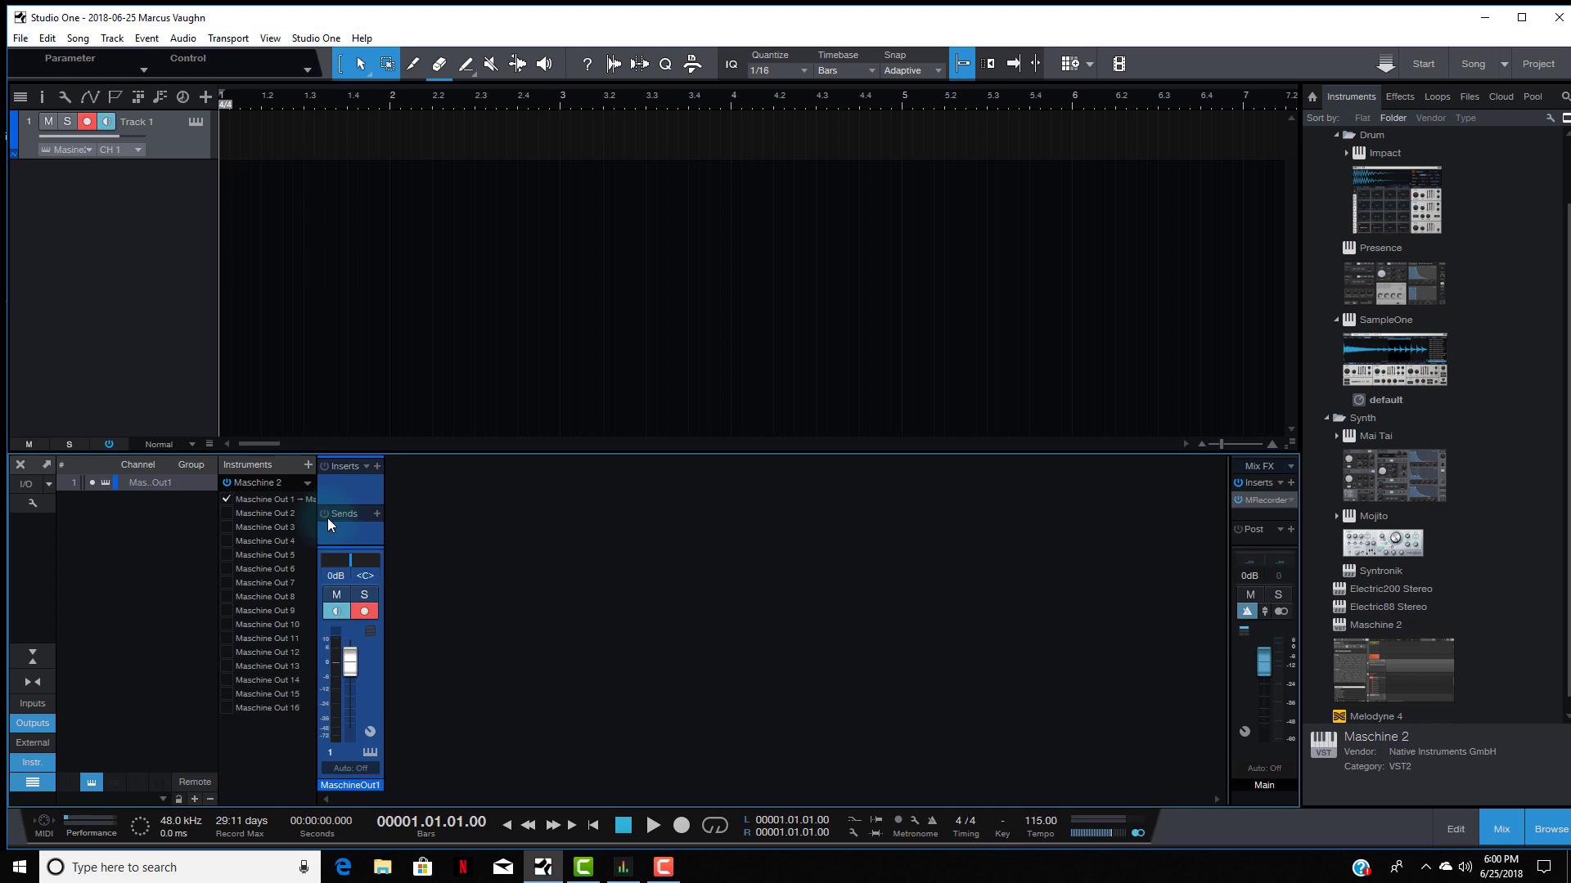
pyautogui.click(228, 513)
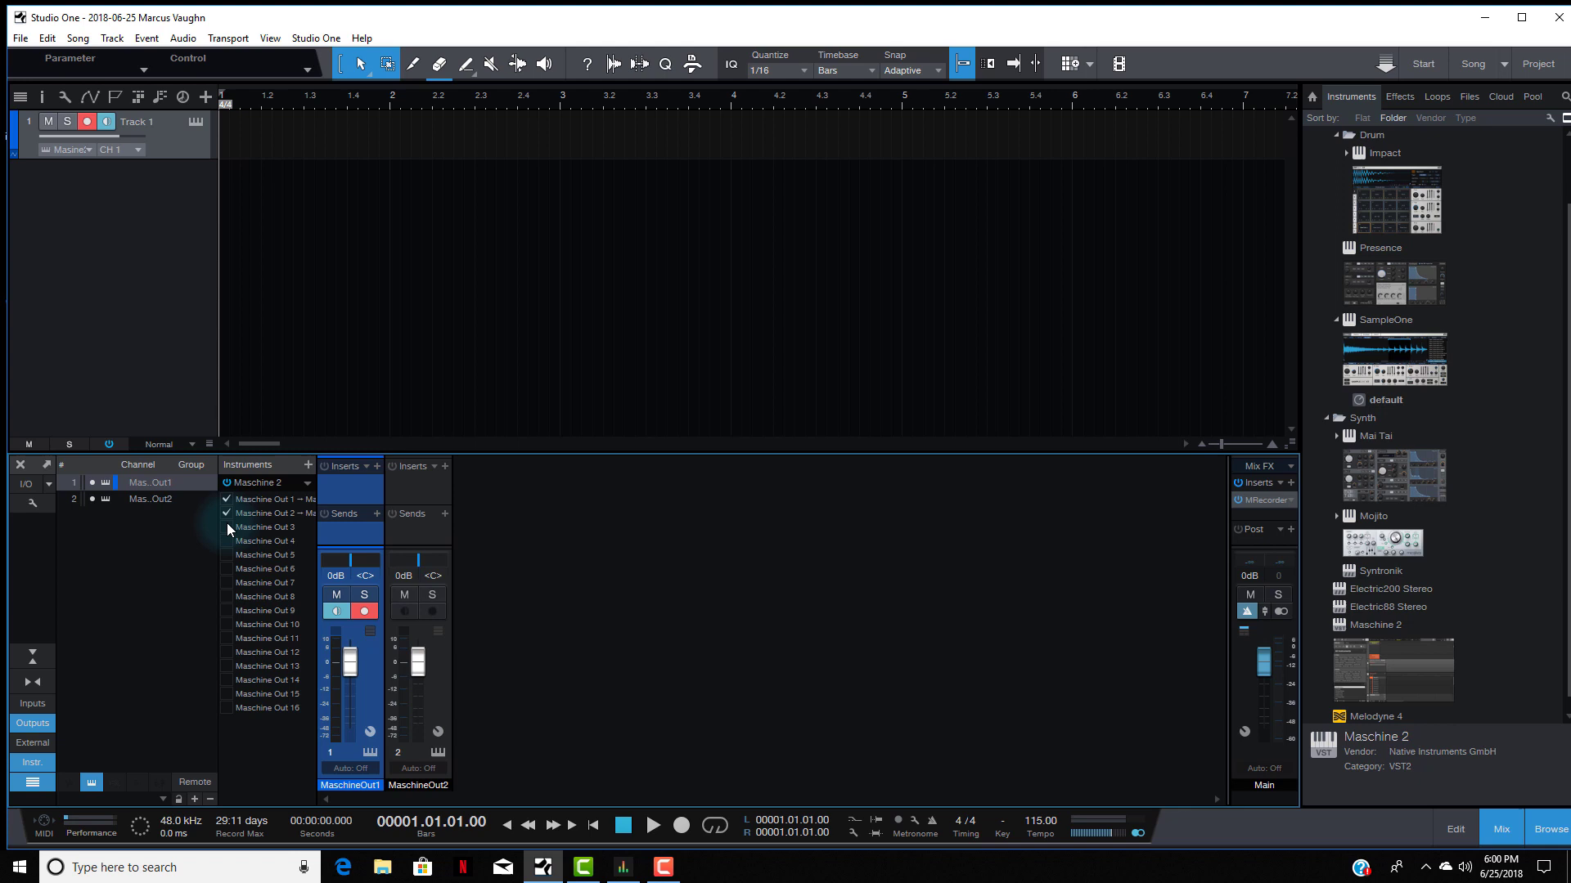
pyautogui.click(227, 526)
pyautogui.click(227, 542)
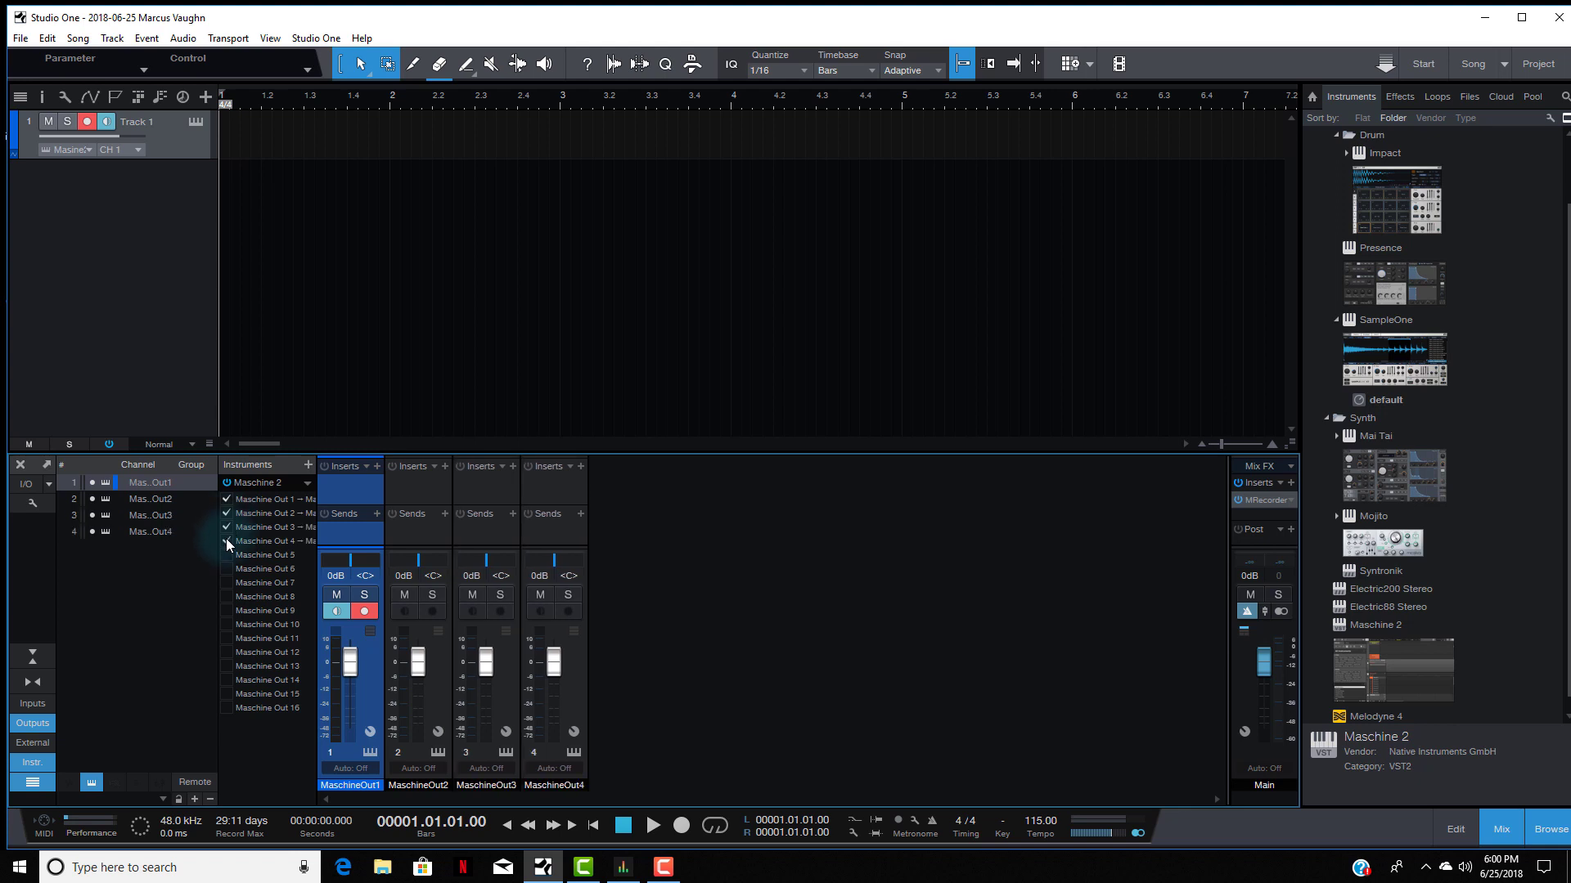
pyautogui.doubleClick(602, 494)
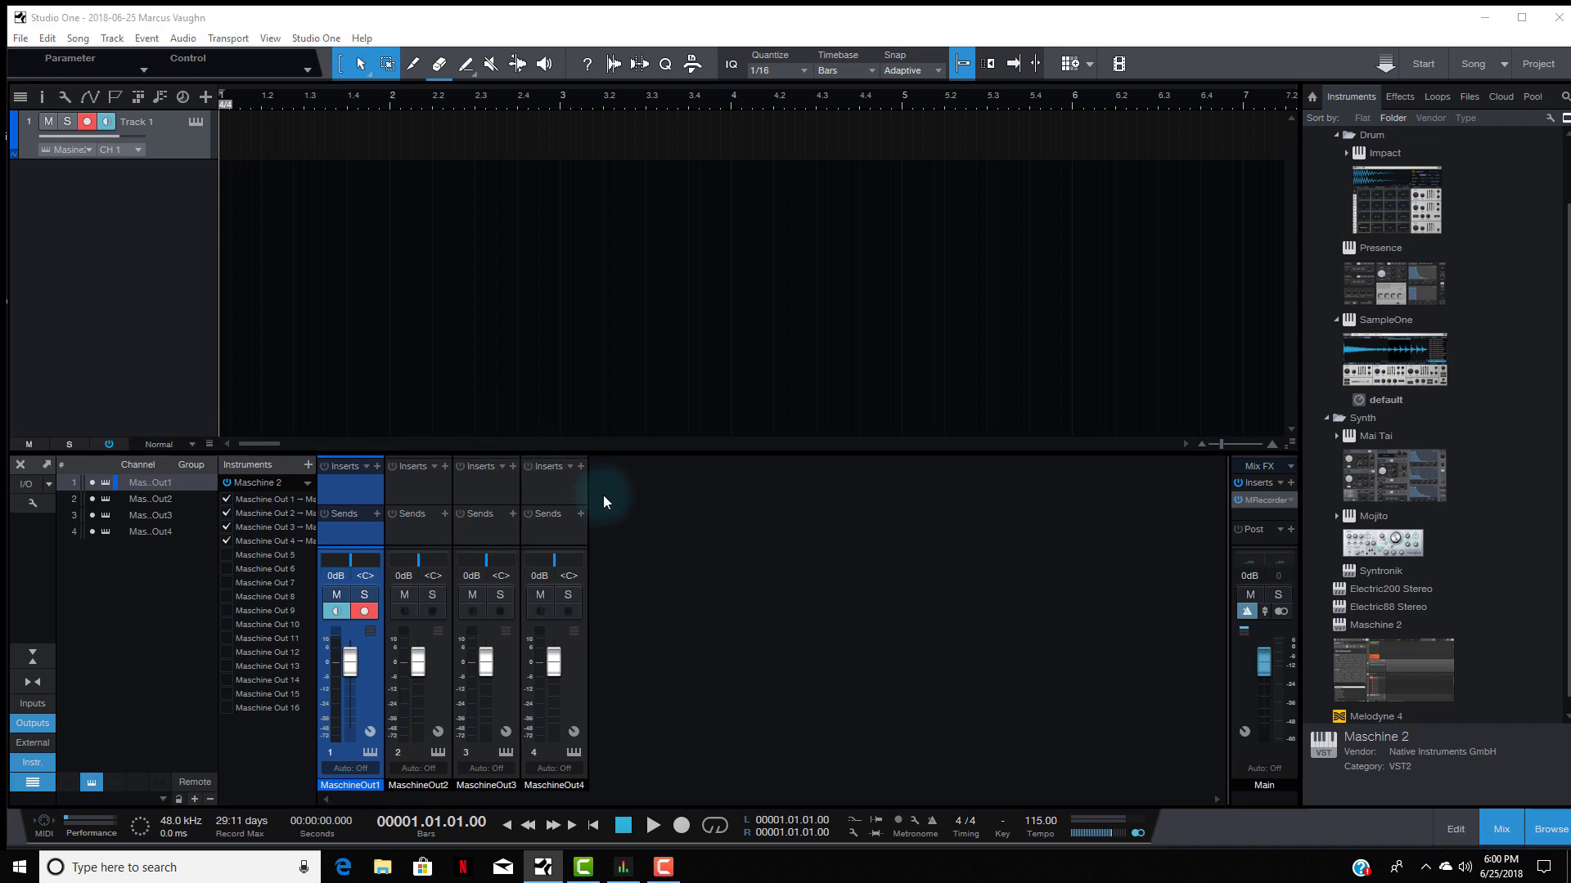
# Step: Create a stereo audio track named PIANO with input Instruments > Maschine Out 2
pyautogui.write('PIANO')
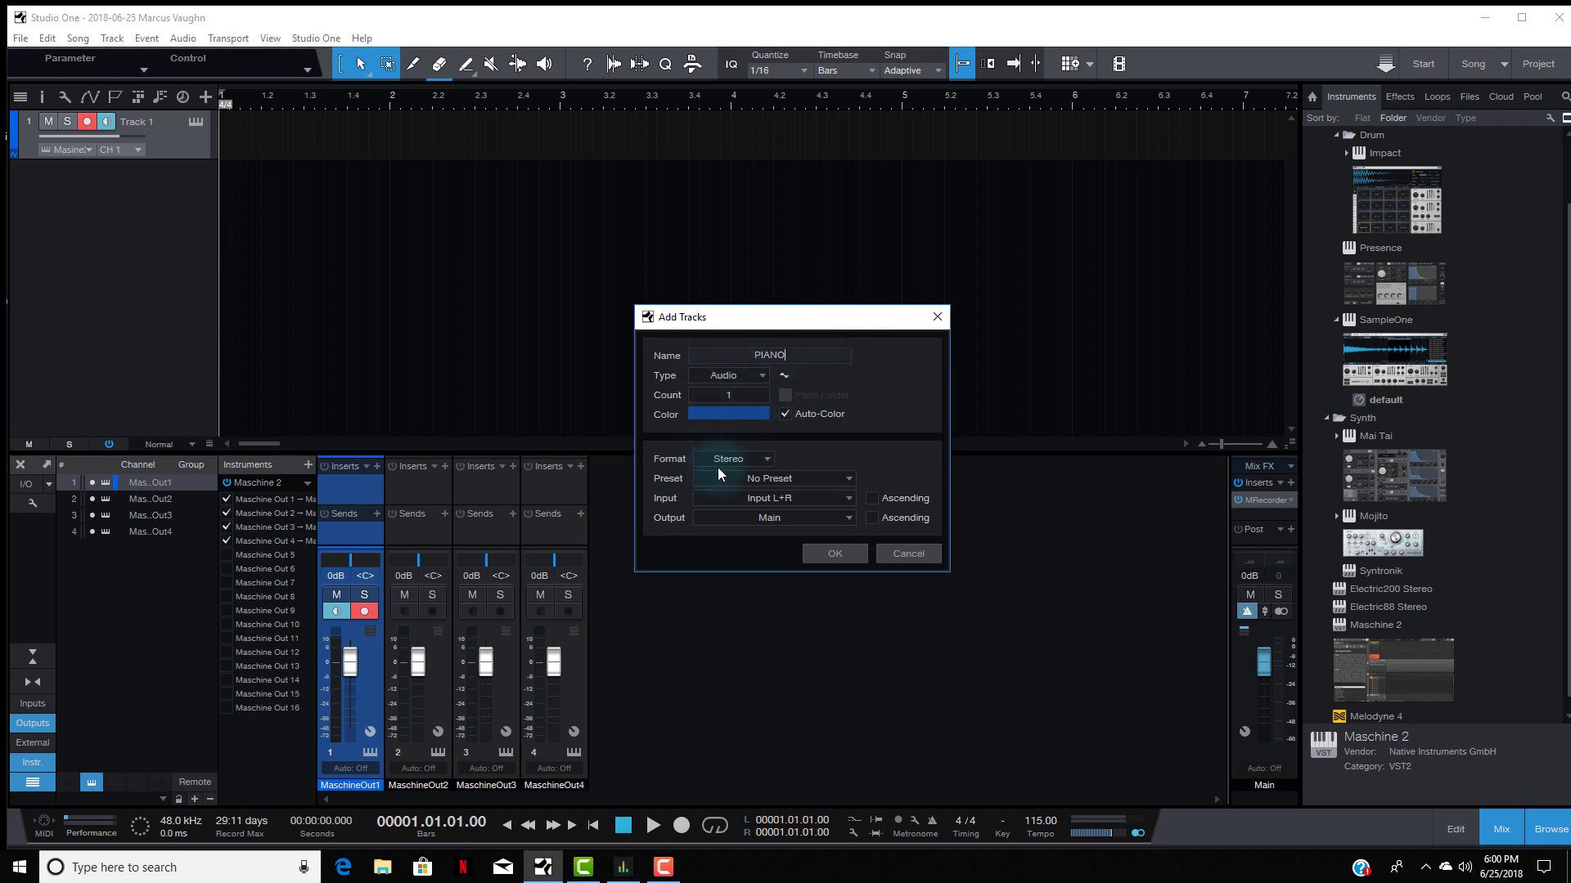
pyautogui.click(754, 500)
pyautogui.click(703, 589)
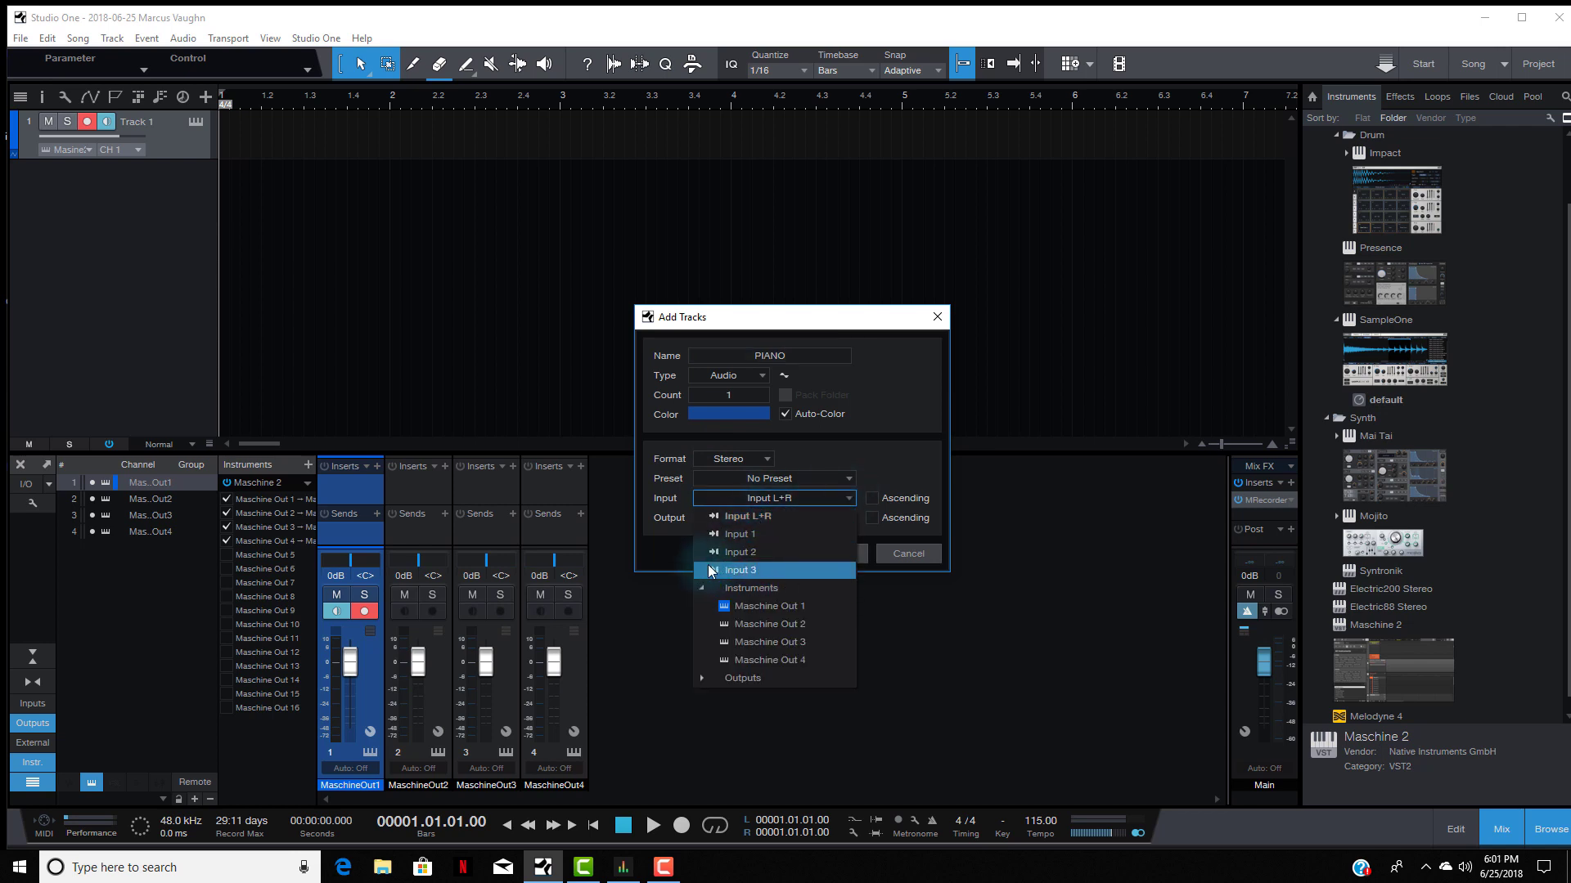
pyautogui.click(790, 625)
pyautogui.click(827, 557)
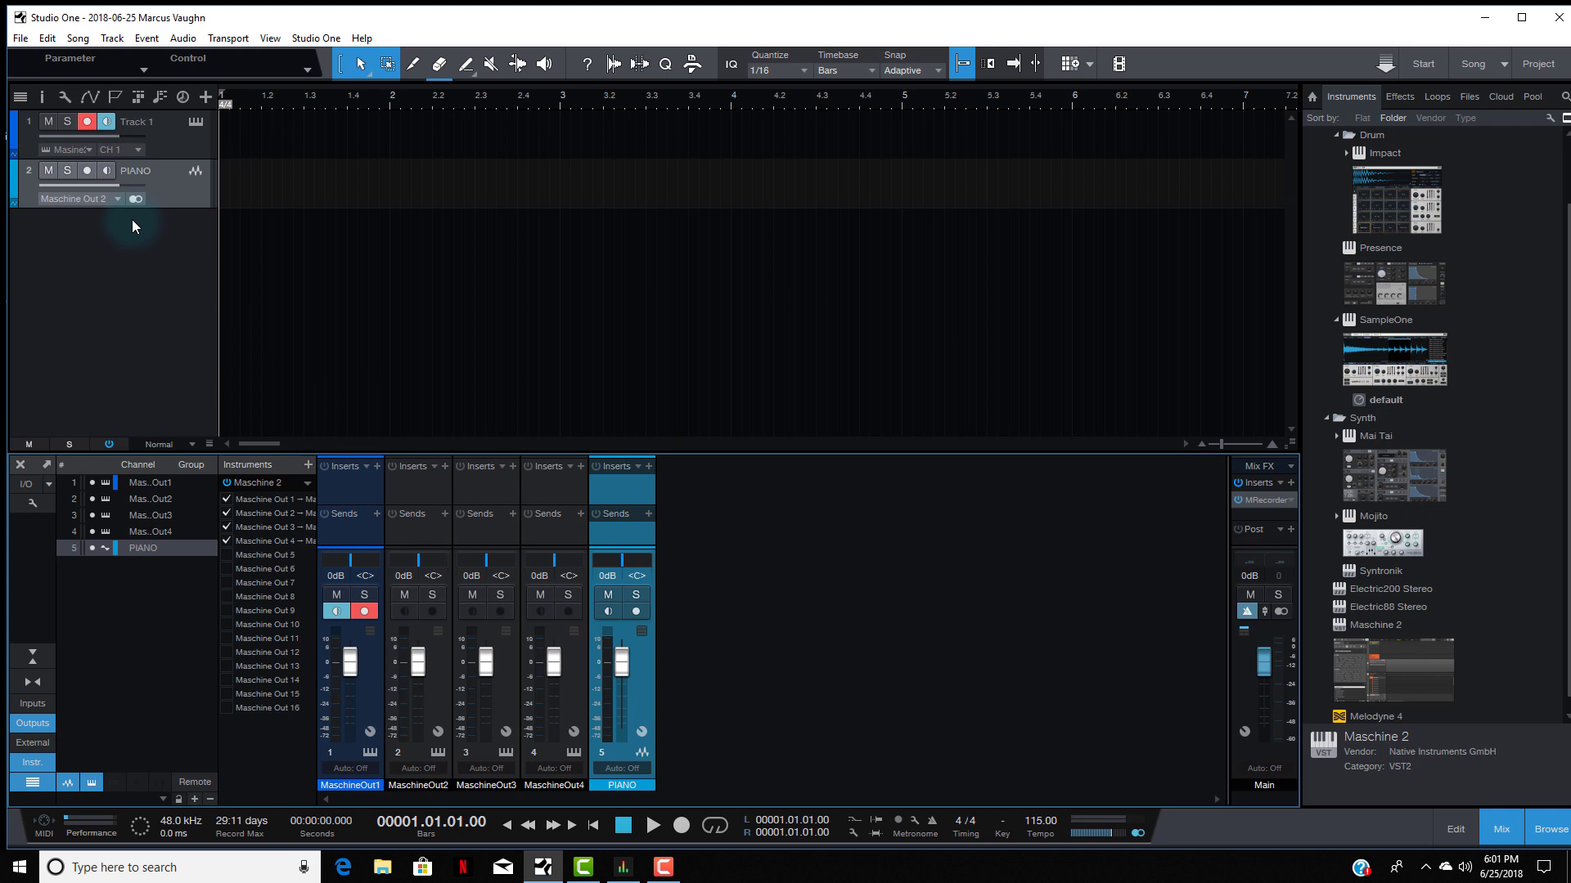
# Step: Enable PIANO track monitoring and set Maschine's PIANO group Output Dest. to Ext. 2
pyautogui.click(106, 171)
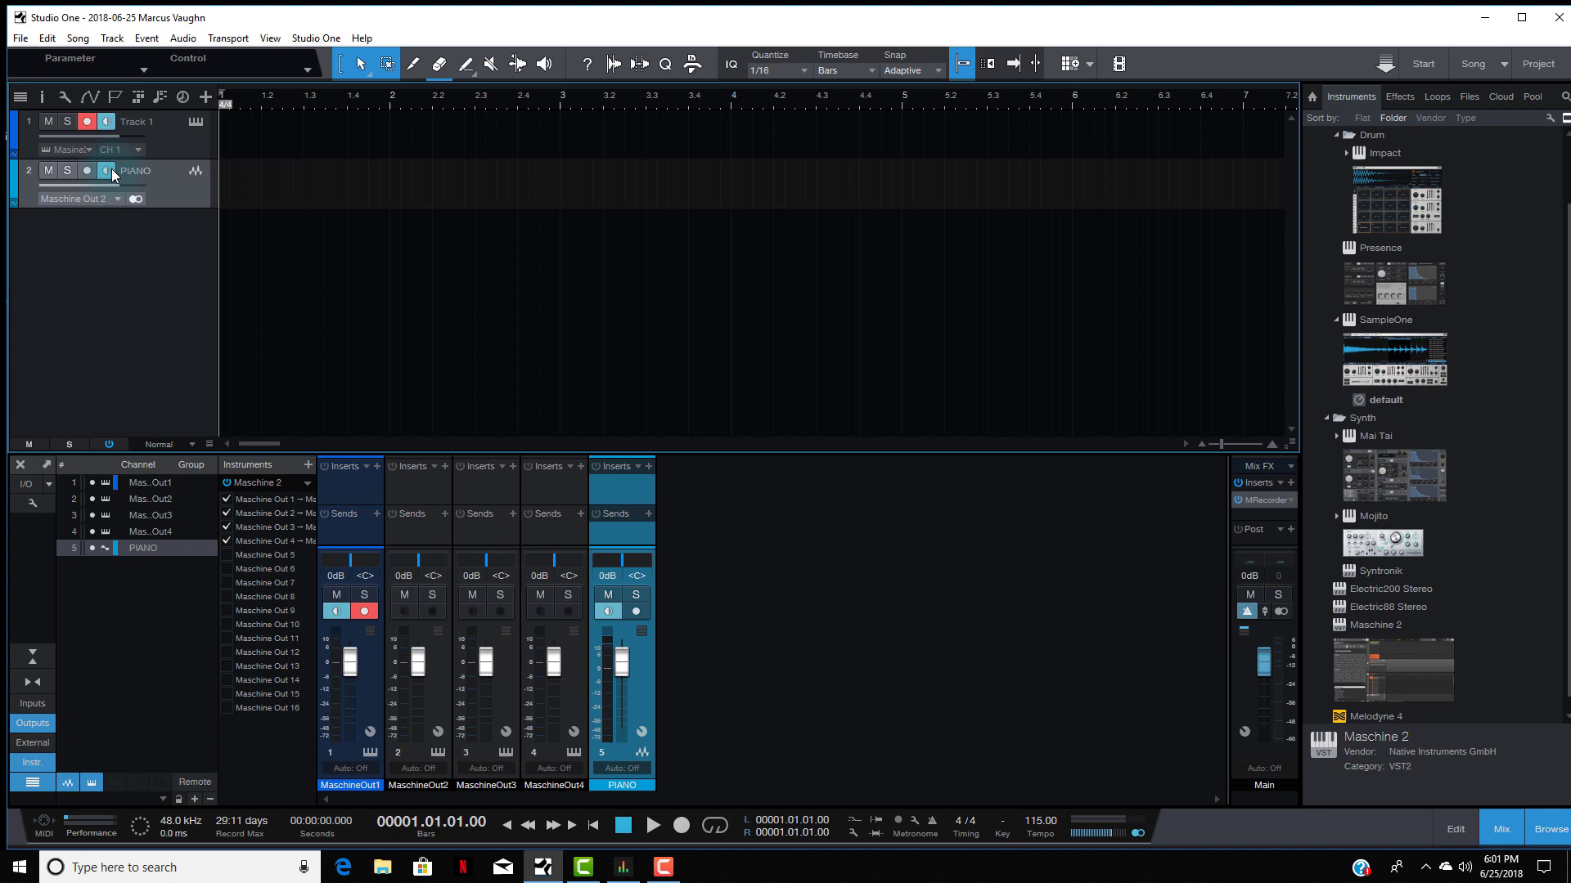
pyautogui.click(196, 122)
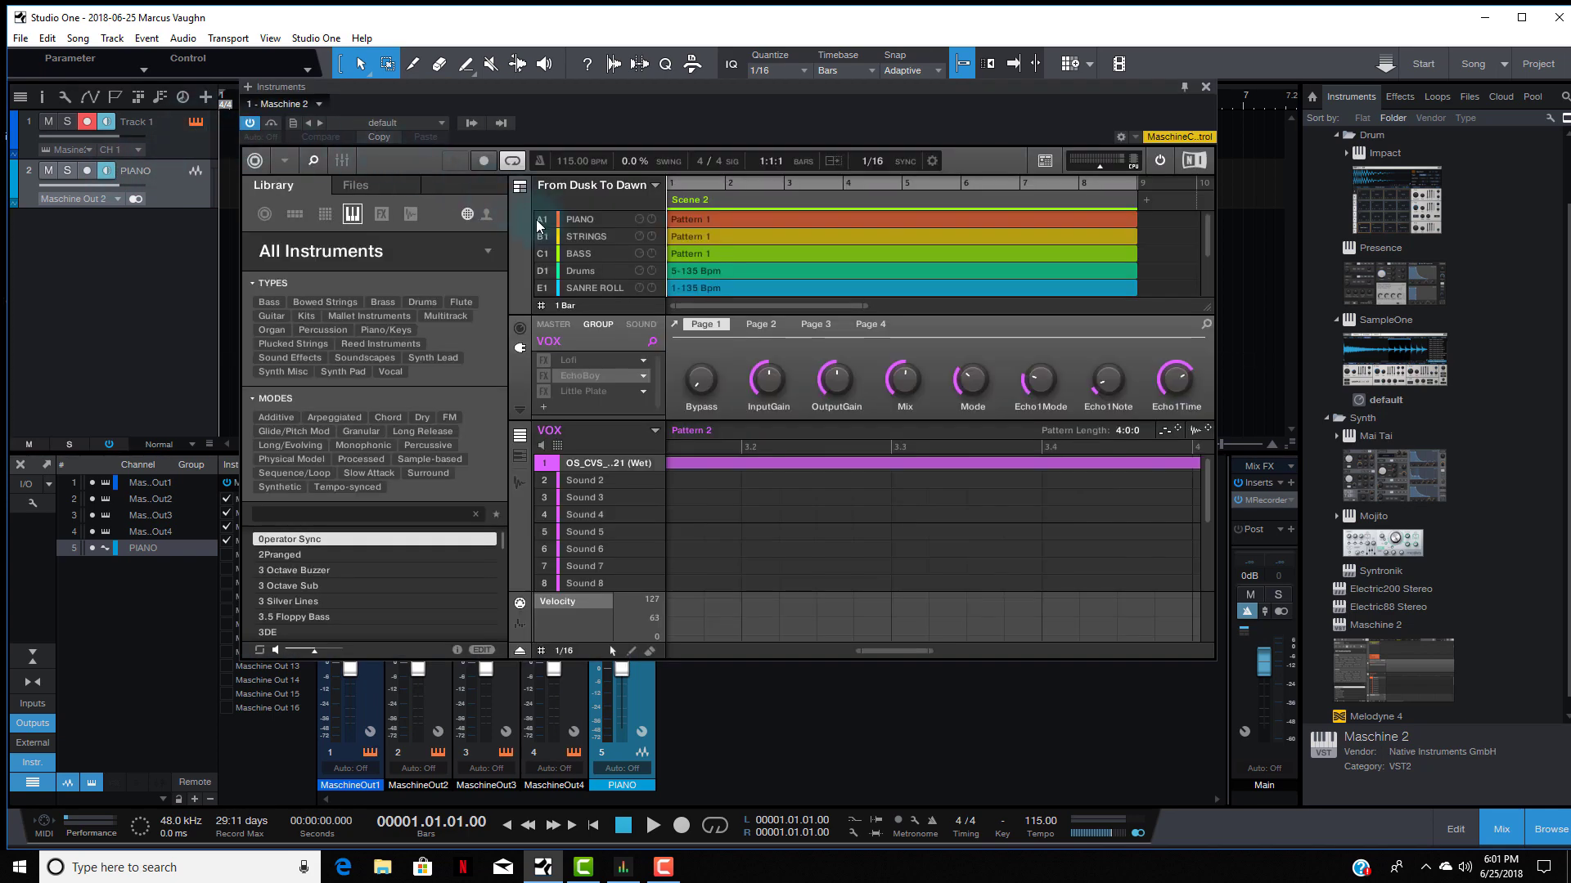
pyautogui.click(540, 220)
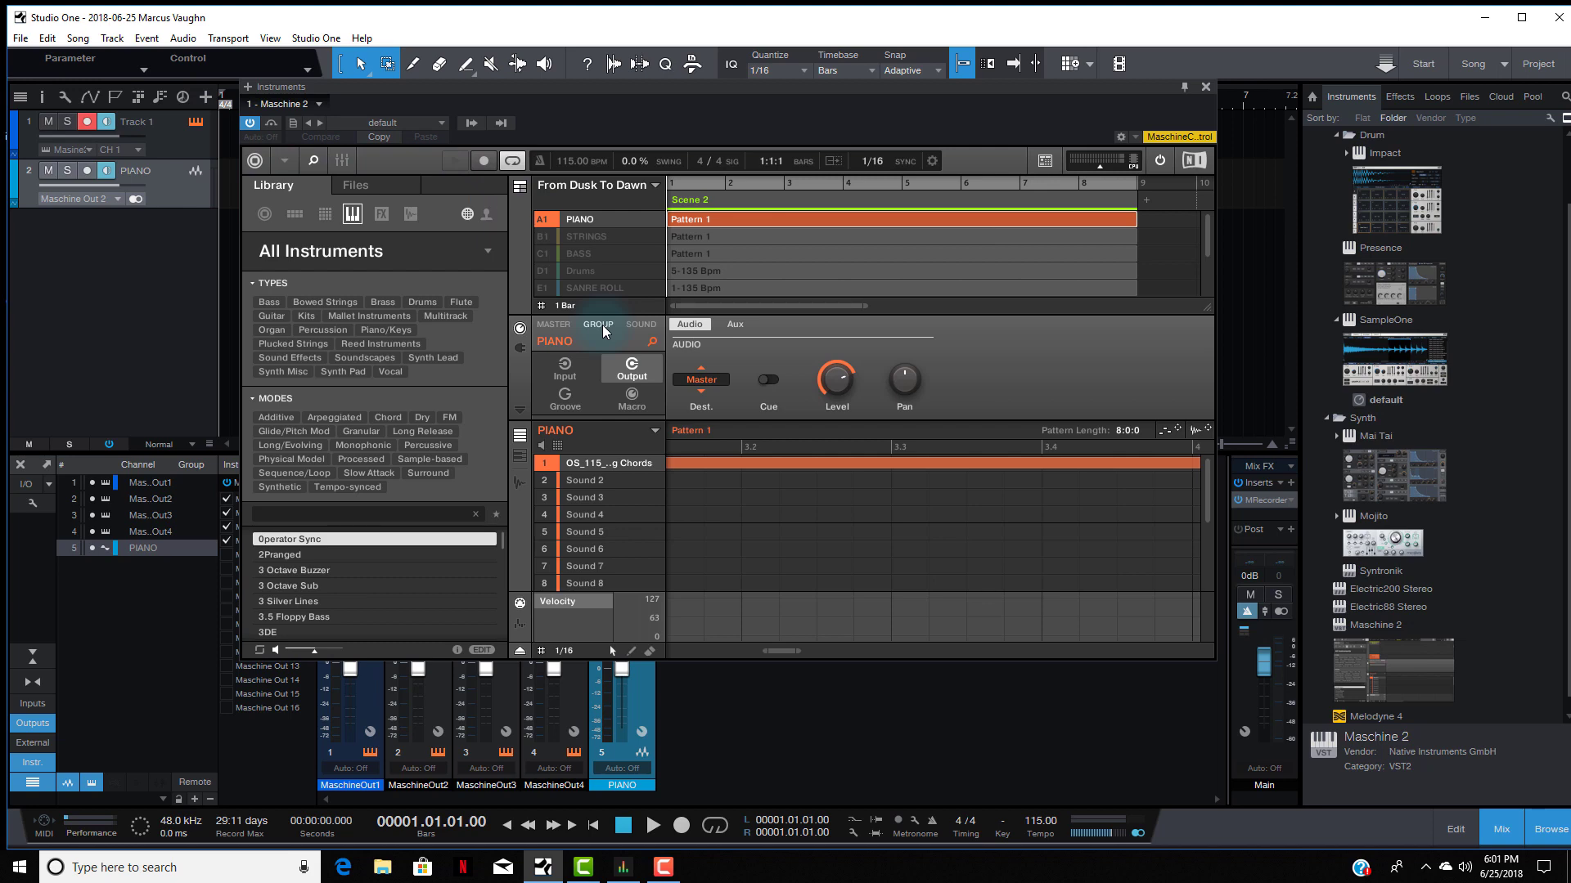
pyautogui.click(702, 382)
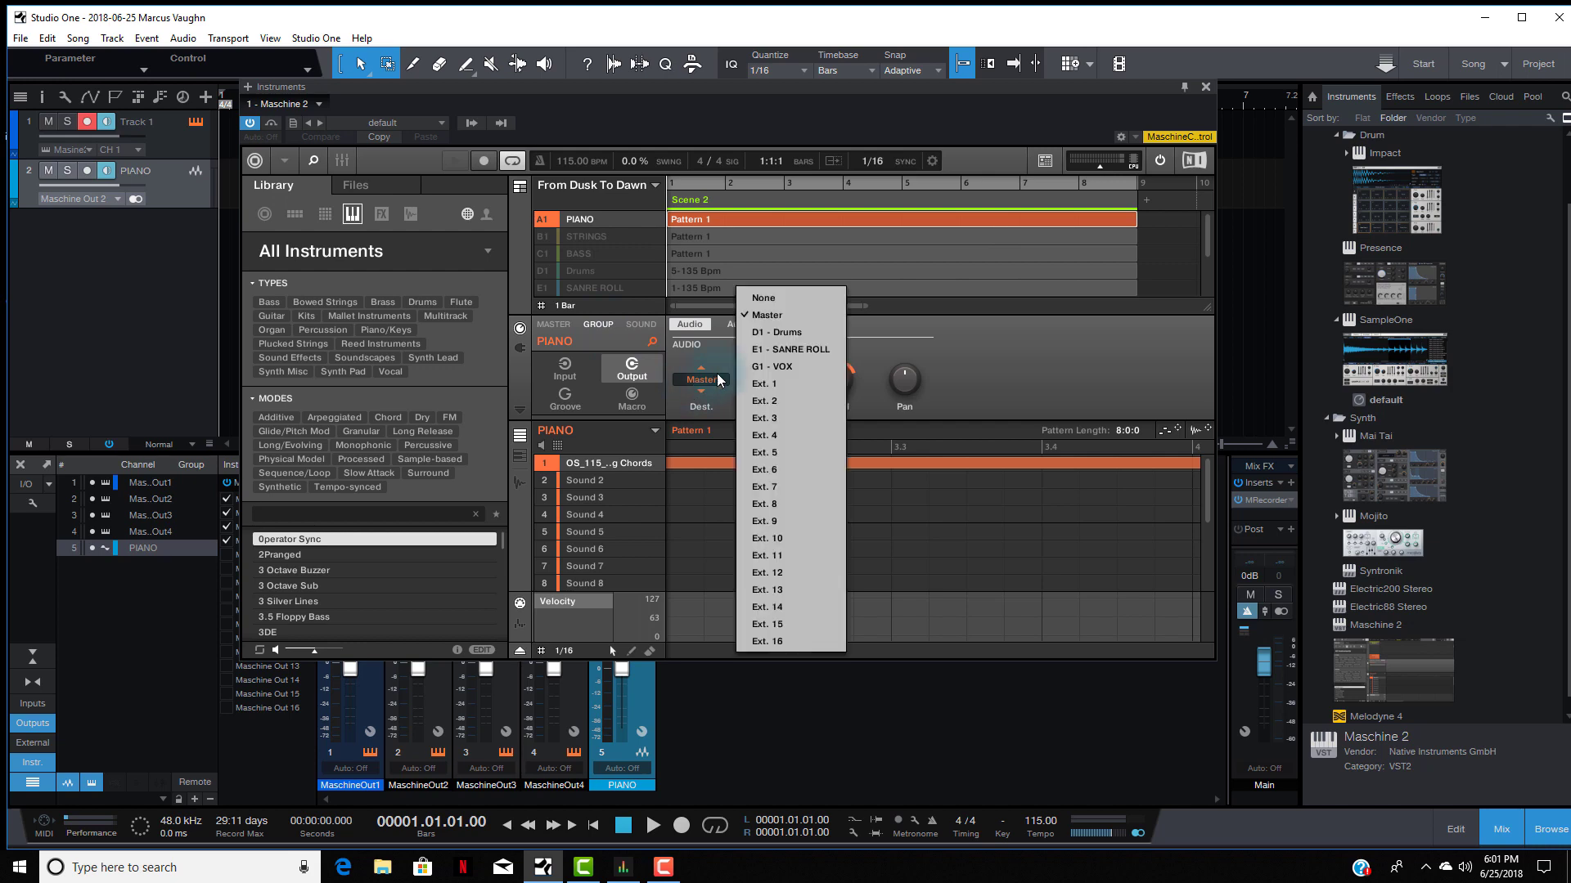
pyautogui.click(778, 401)
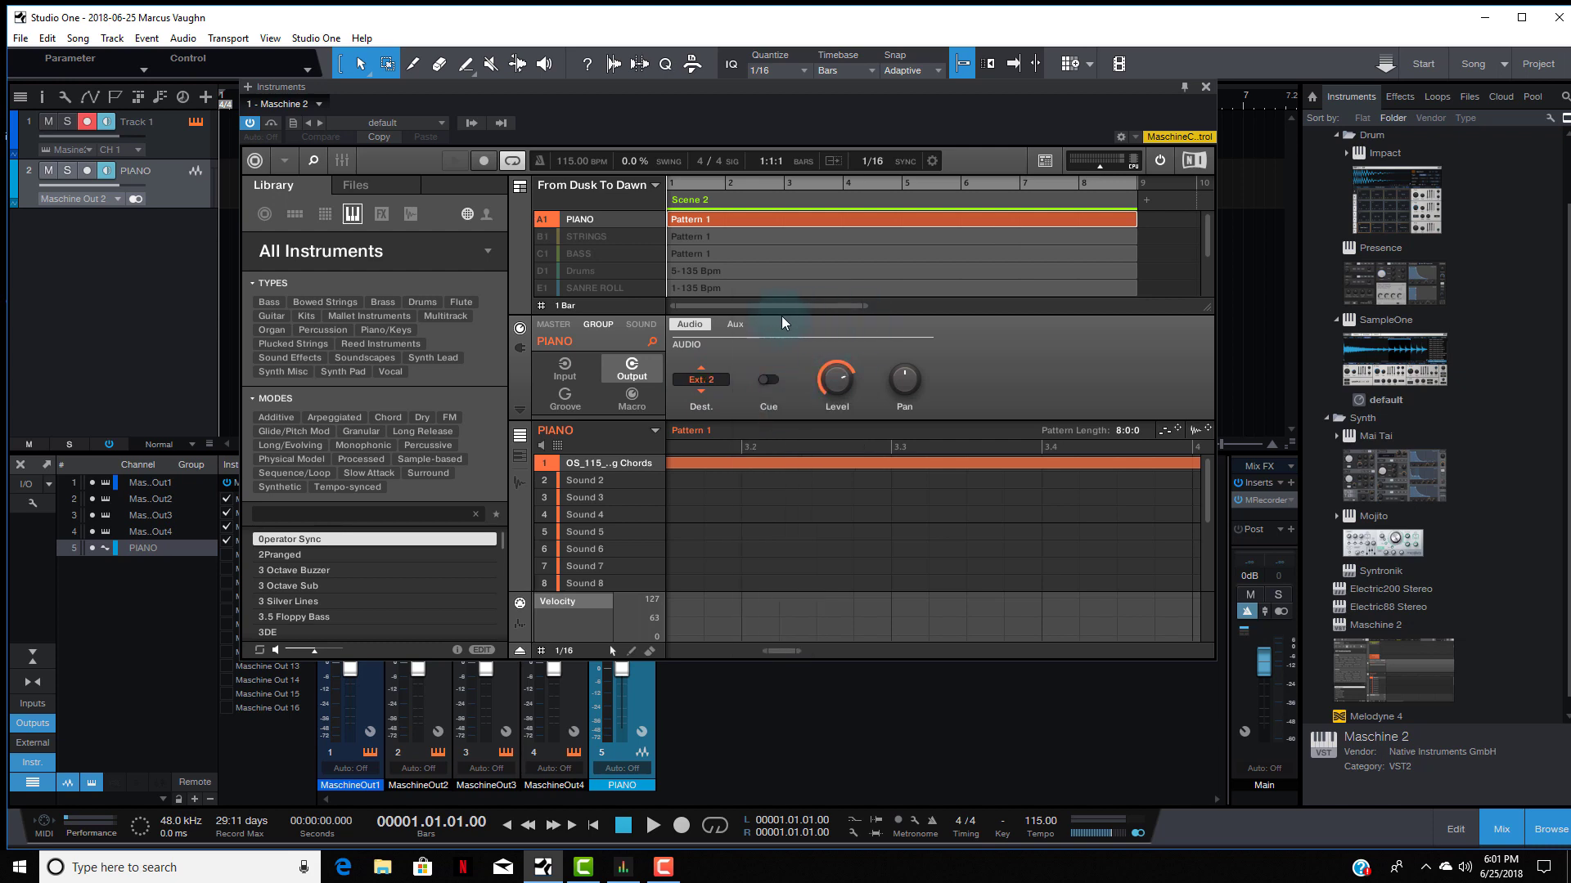
pyautogui.click(1205, 88)
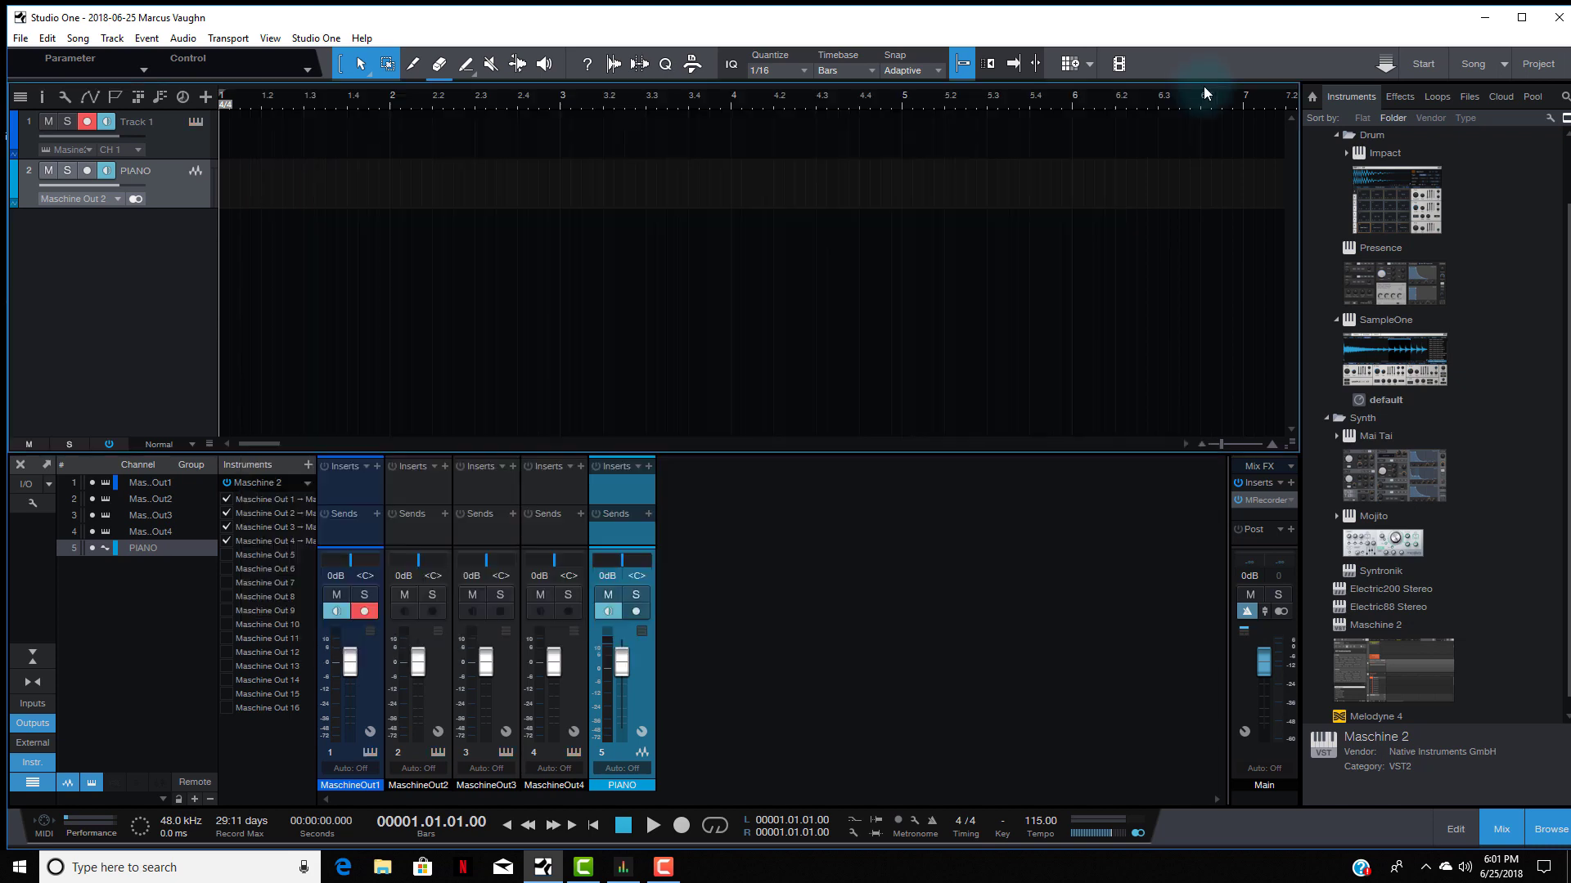
# Step: Lower the PIANO fader to -24.7 dB and start a new track named KICK
pyautogui.moveTo(622, 663); pyautogui.dragTo(618, 693)
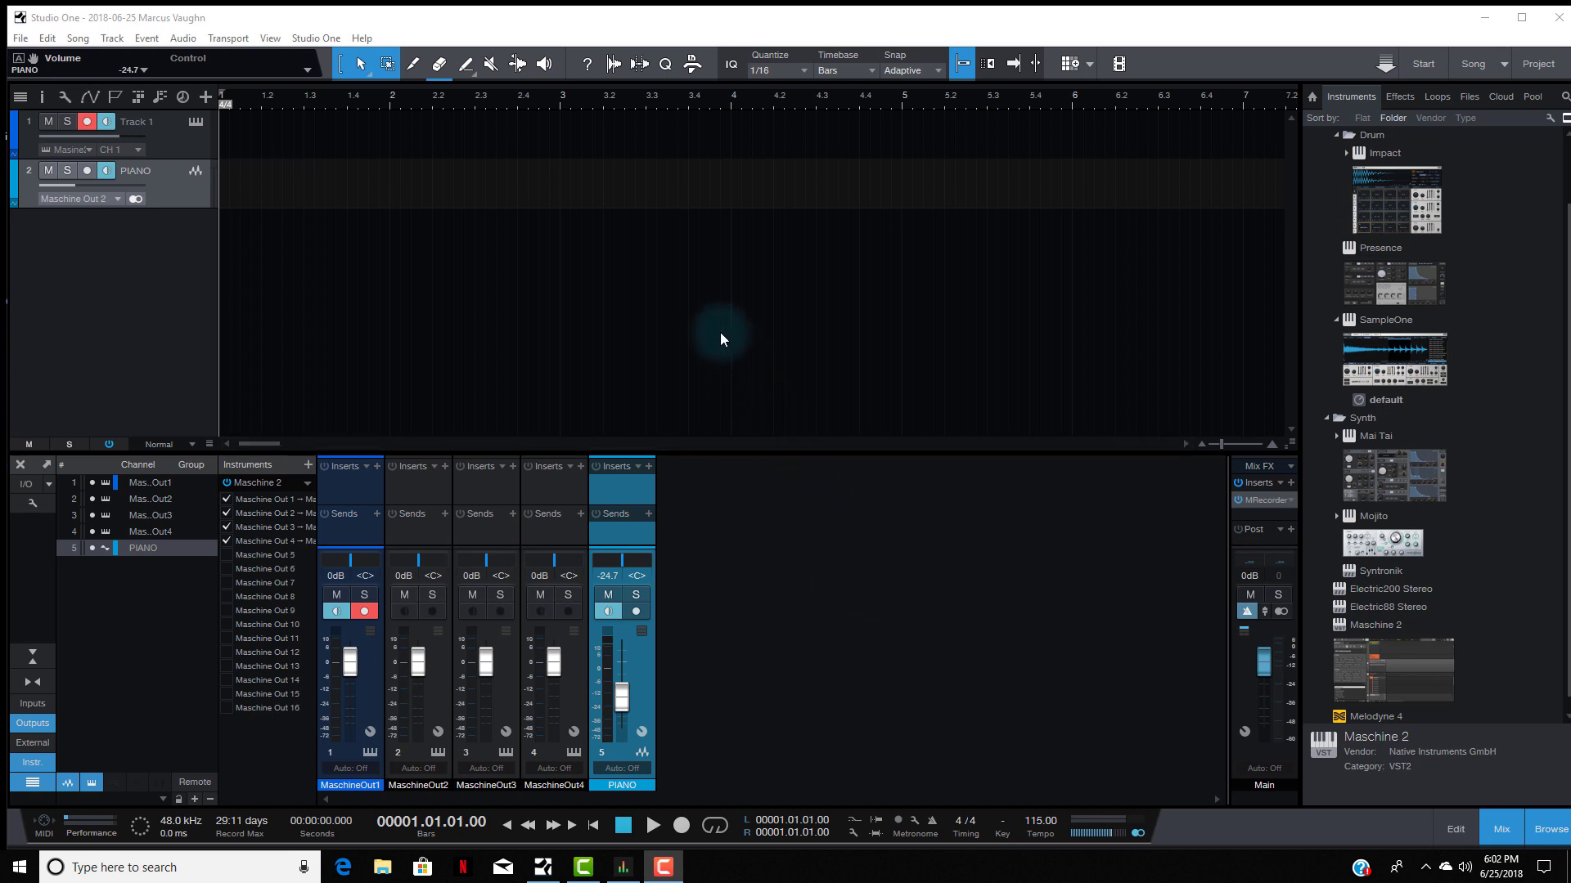
pyautogui.doubleClick(748, 491)
pyautogui.write('KICK')
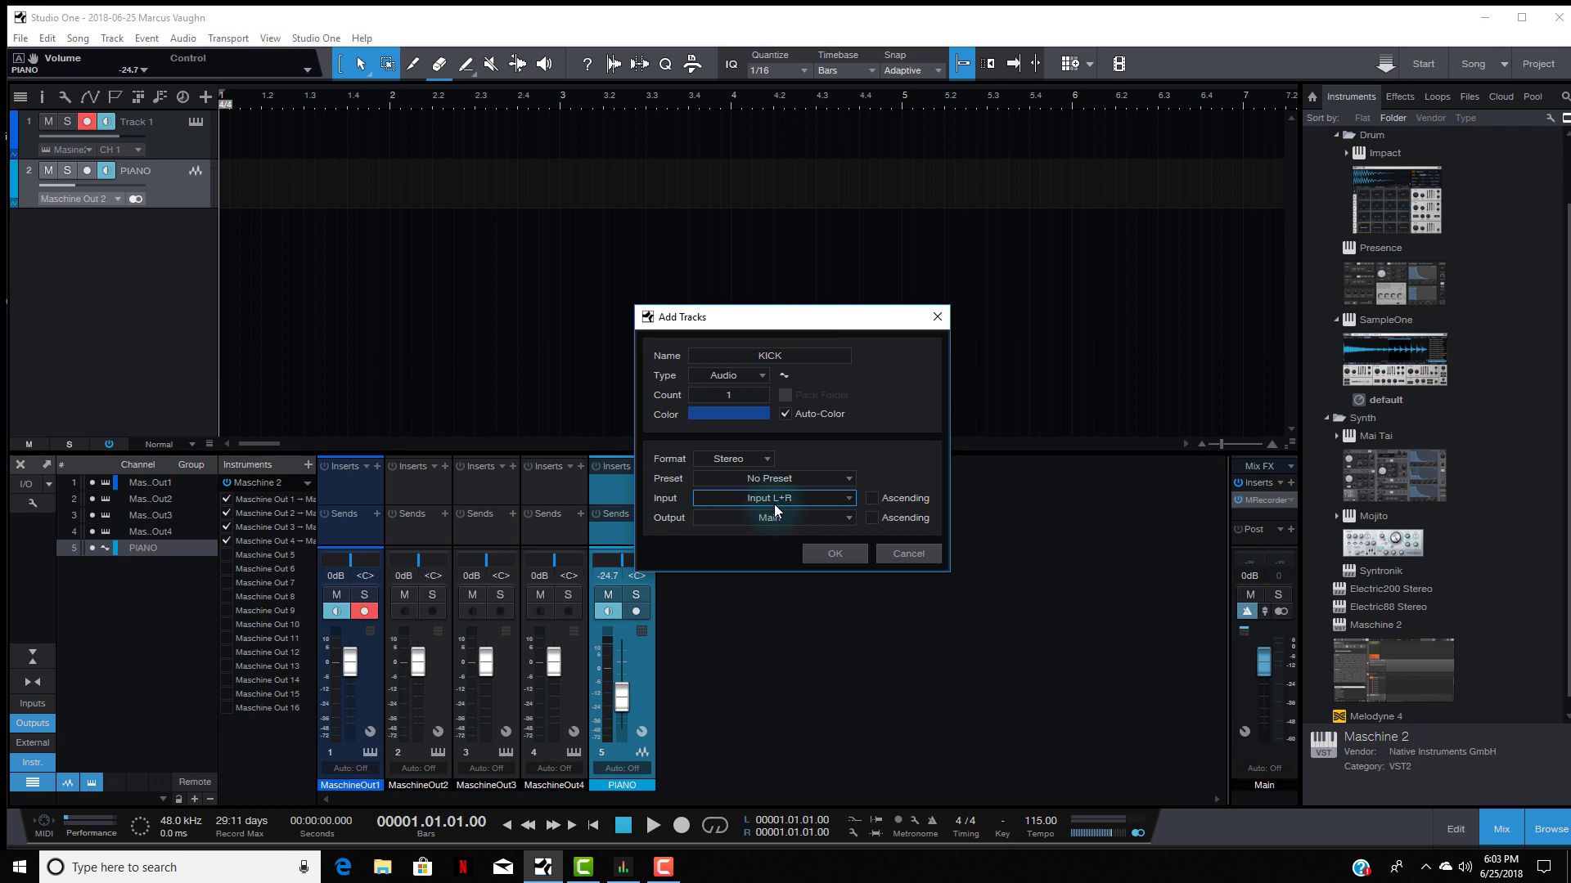
# Step: Feed the KICK track from Maschine Out 3, create it, and switch on its monitoring
pyautogui.click(849, 502)
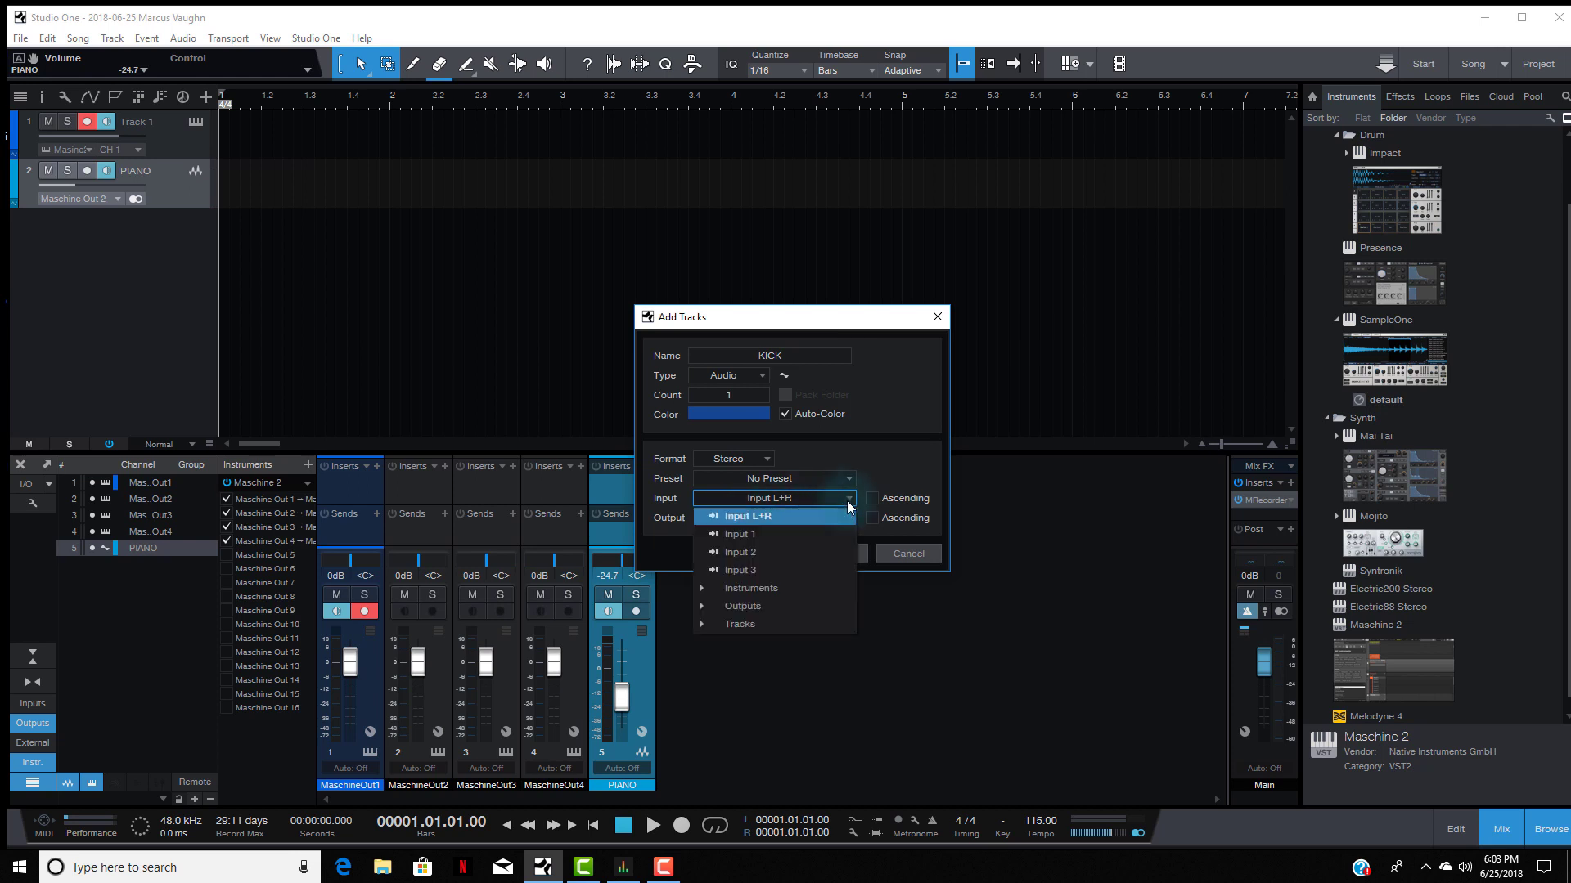
pyautogui.click(735, 588)
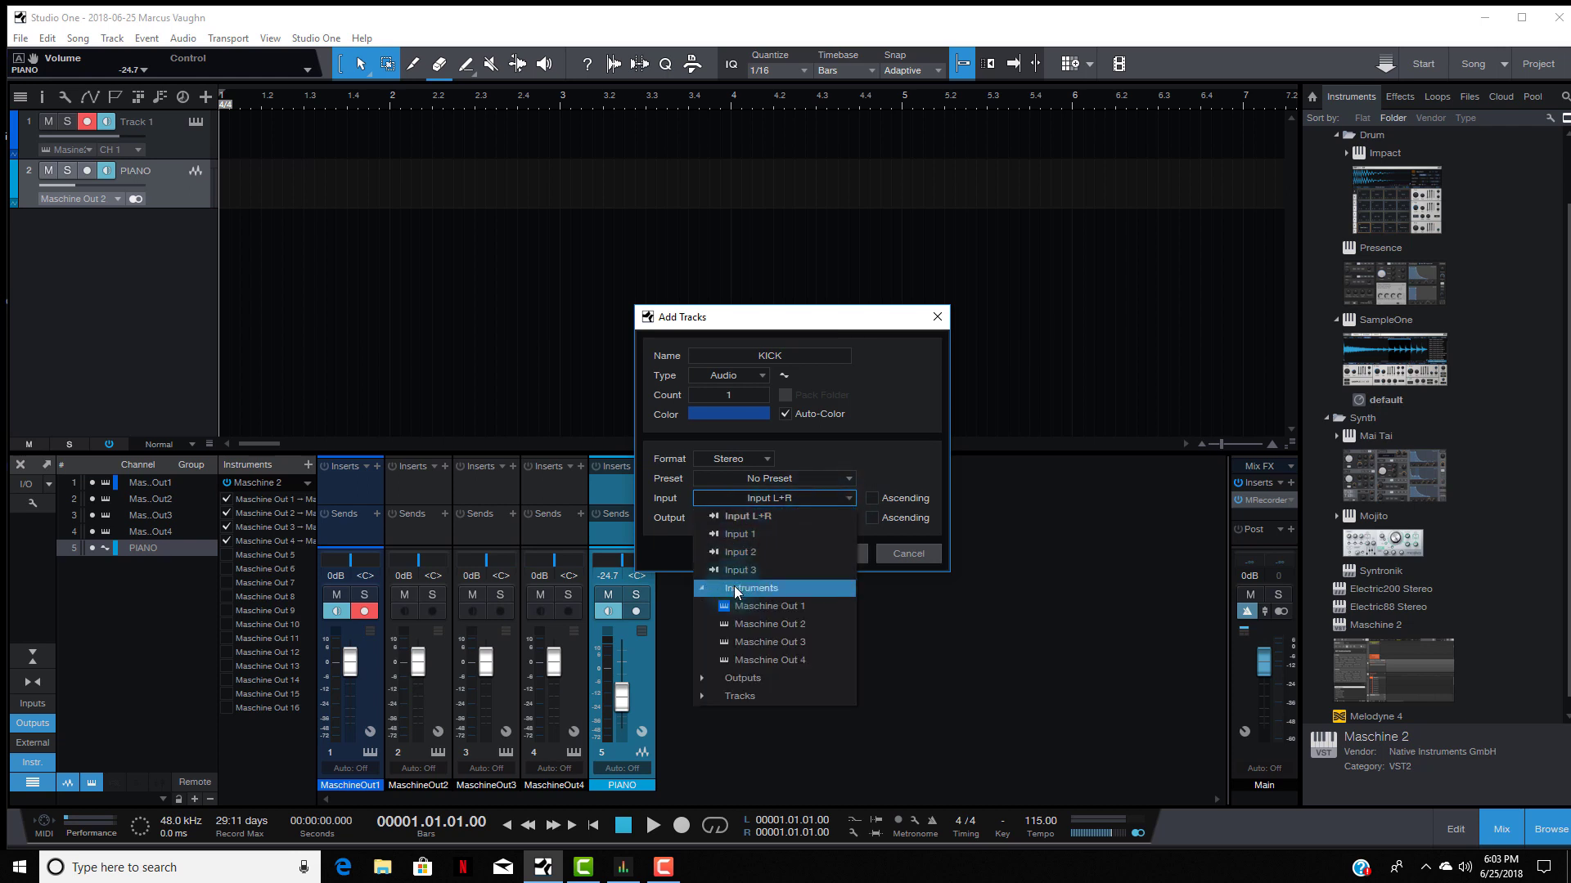
pyautogui.click(762, 642)
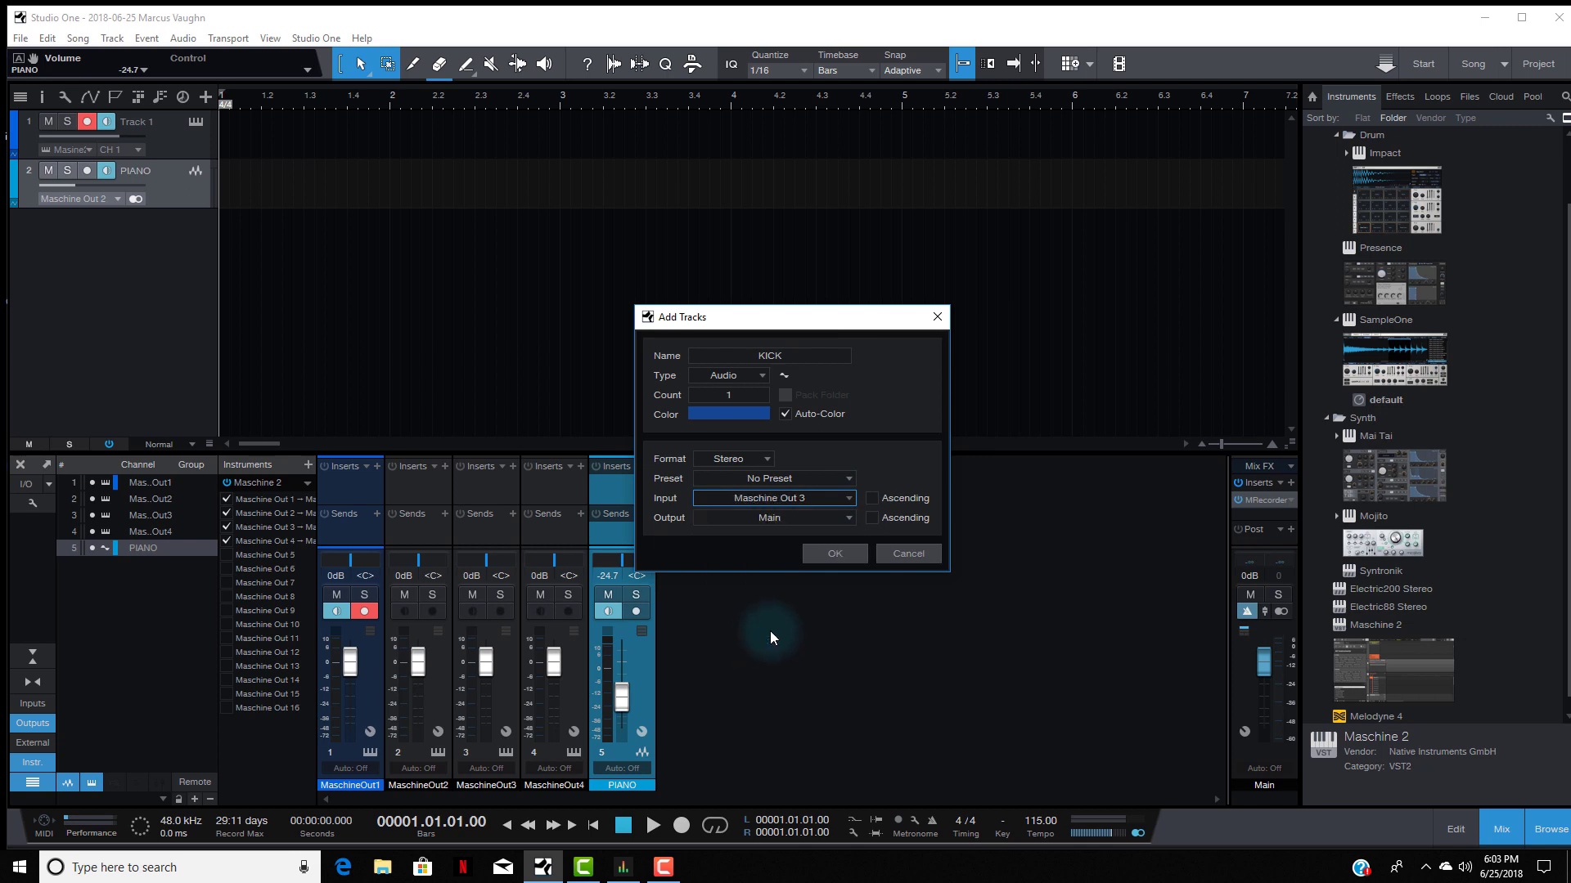
pyautogui.click(834, 552)
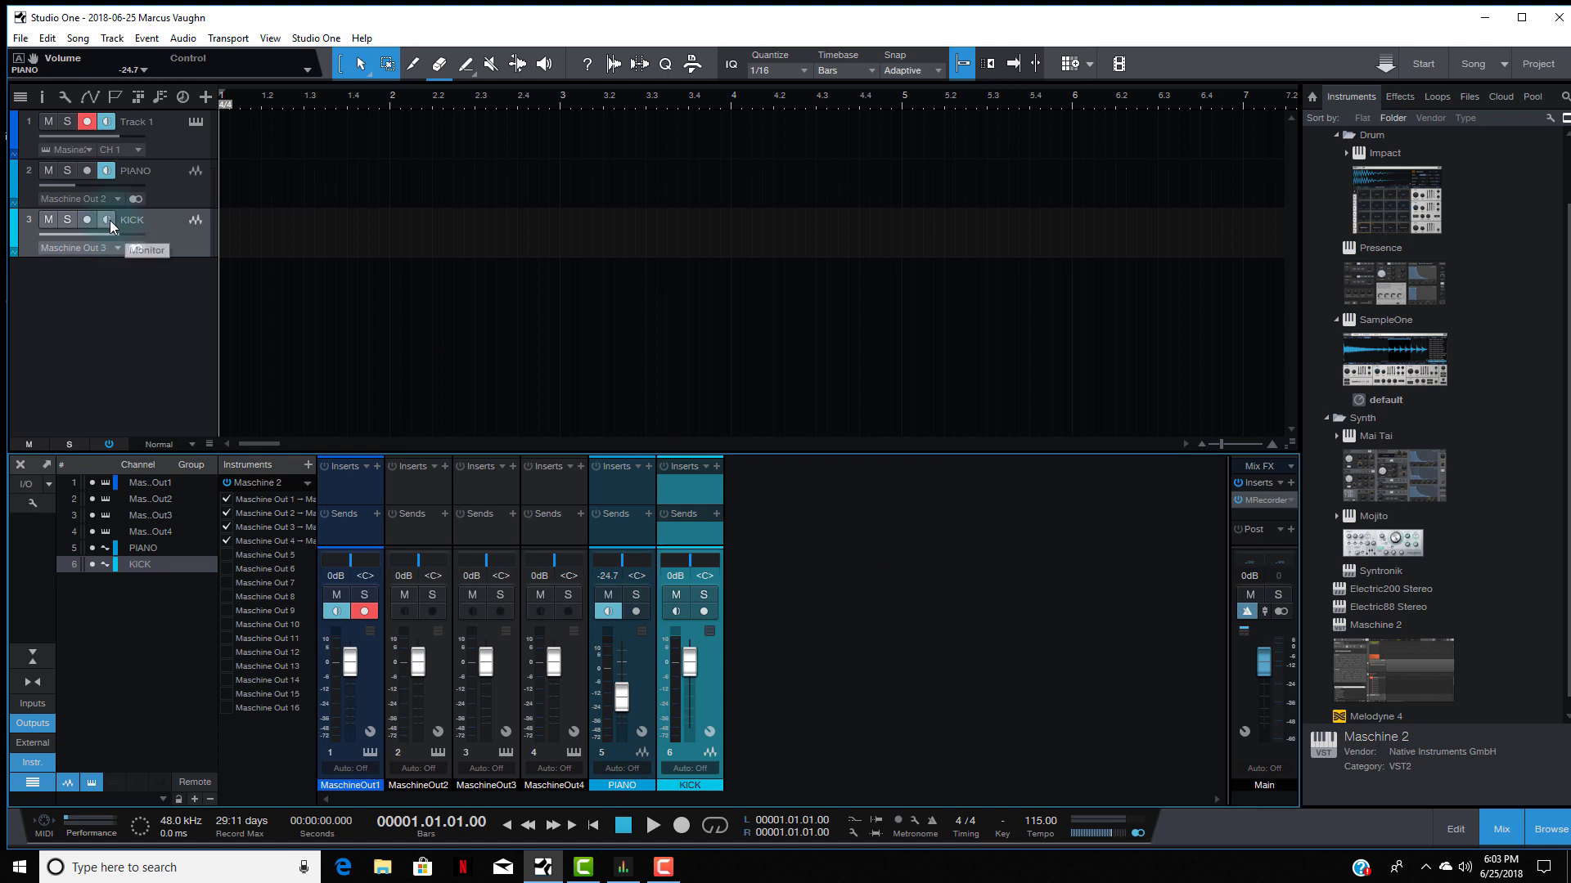
pyautogui.click(106, 219)
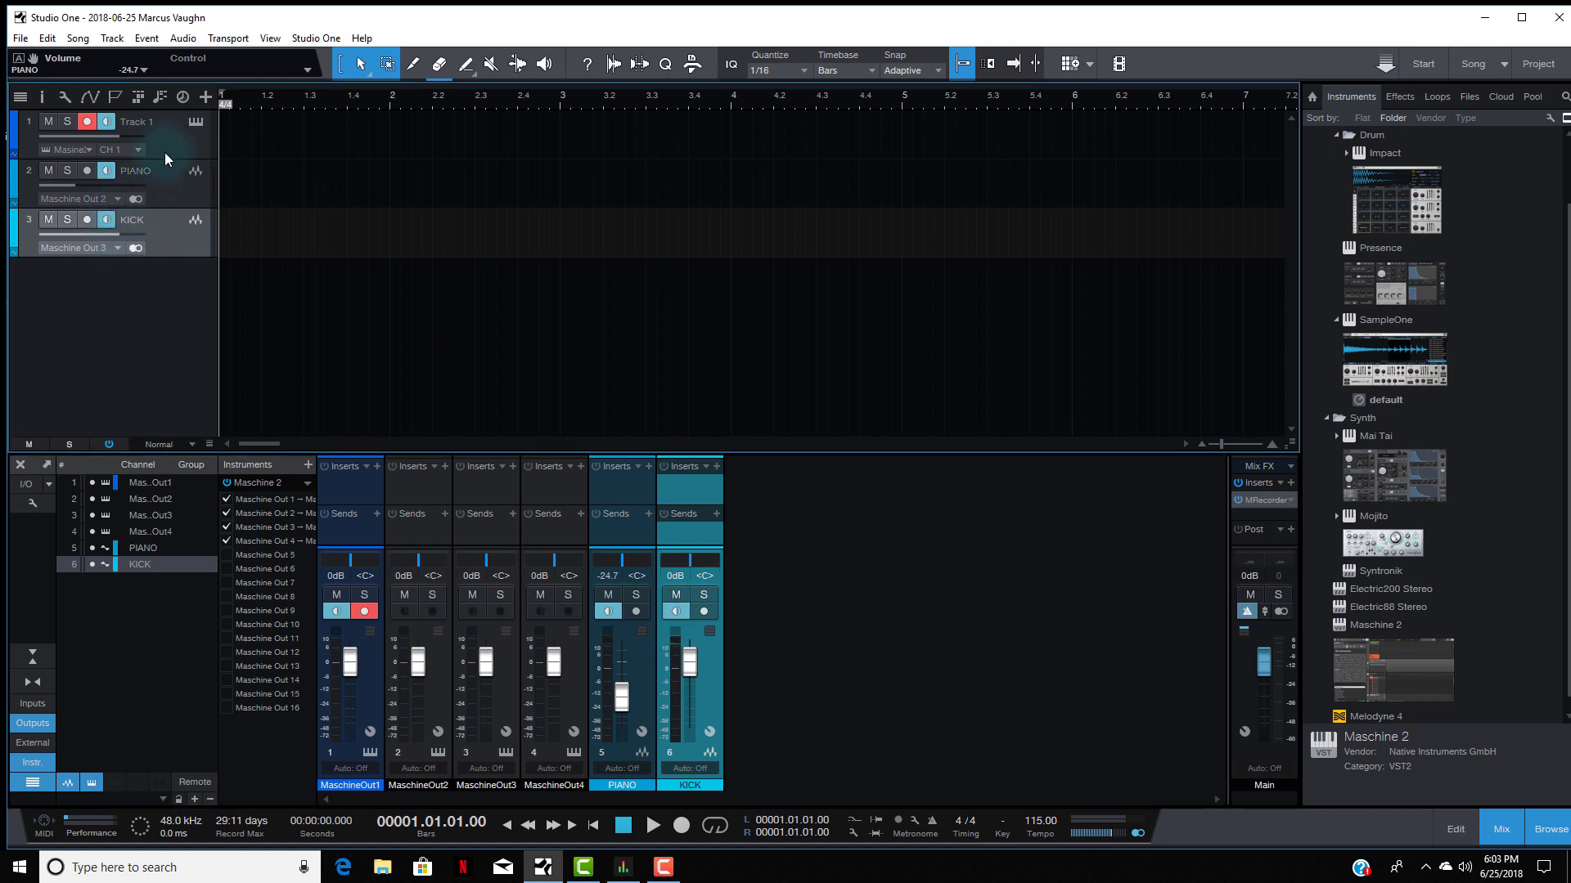
# Step: In Maschine's Drums group, set Kick Rosebuds 1's Output Dest. to Ext. 3, then close Maschine
pyautogui.click(194, 122)
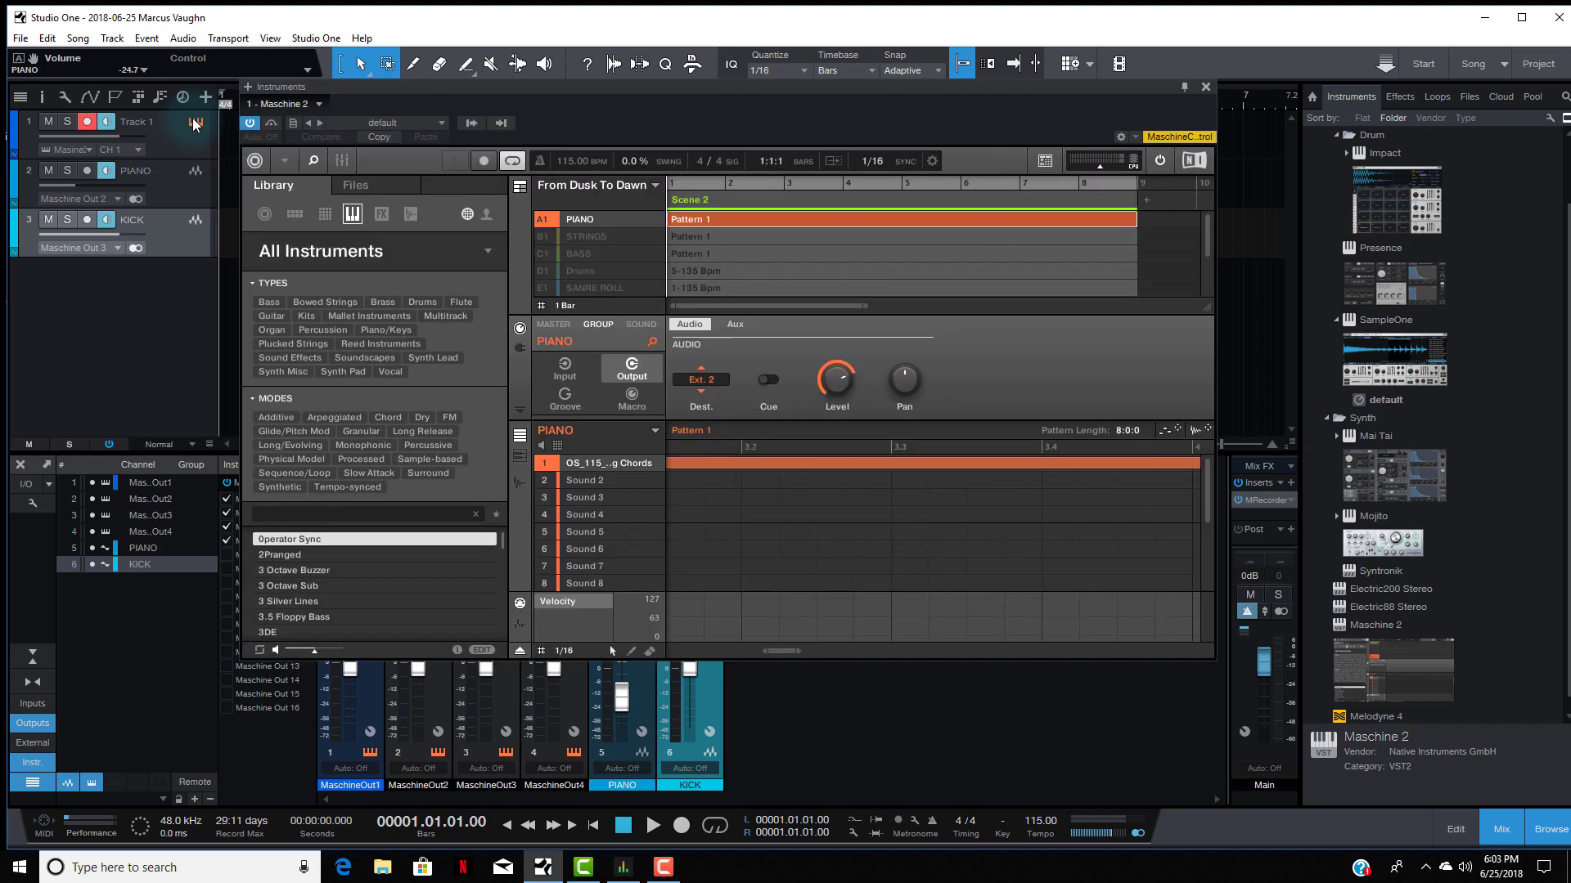
pyautogui.click(577, 268)
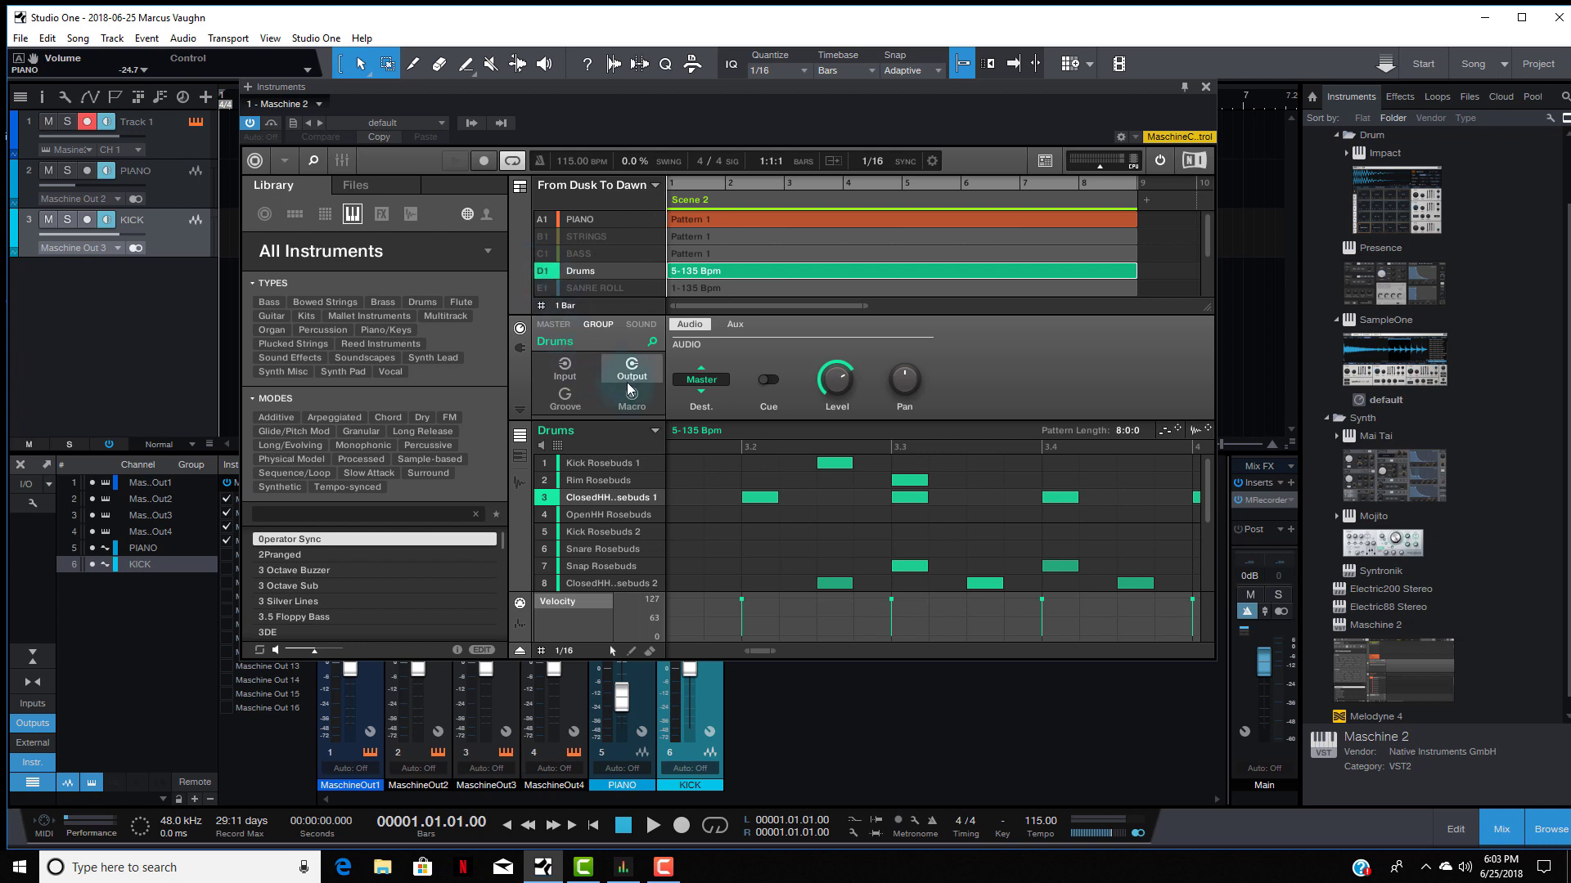
pyautogui.click(597, 462)
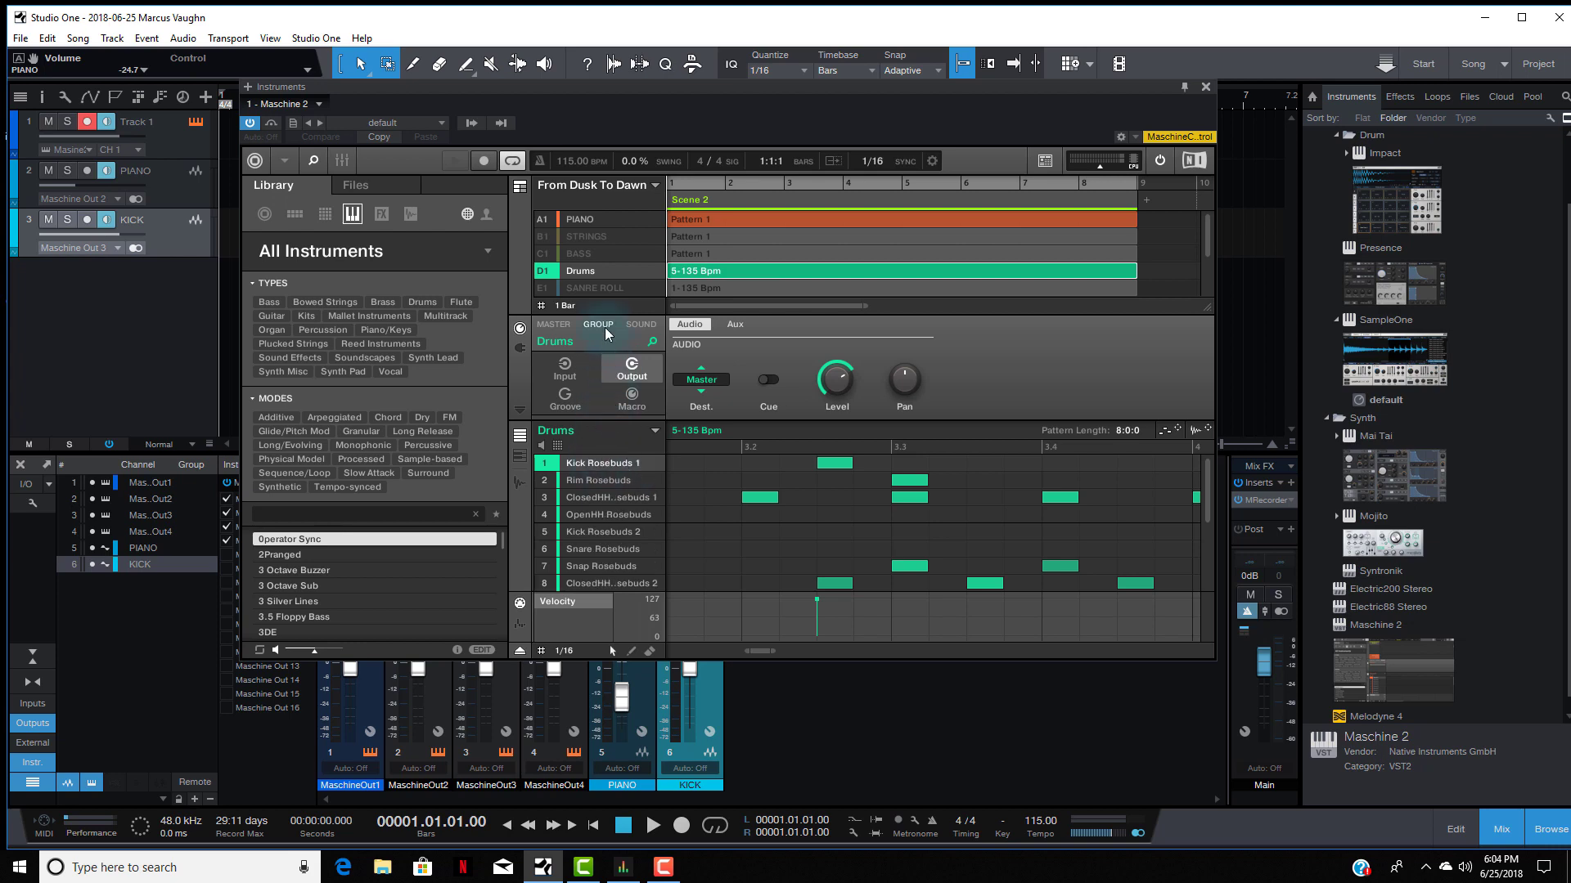
pyautogui.click(639, 325)
pyautogui.click(696, 382)
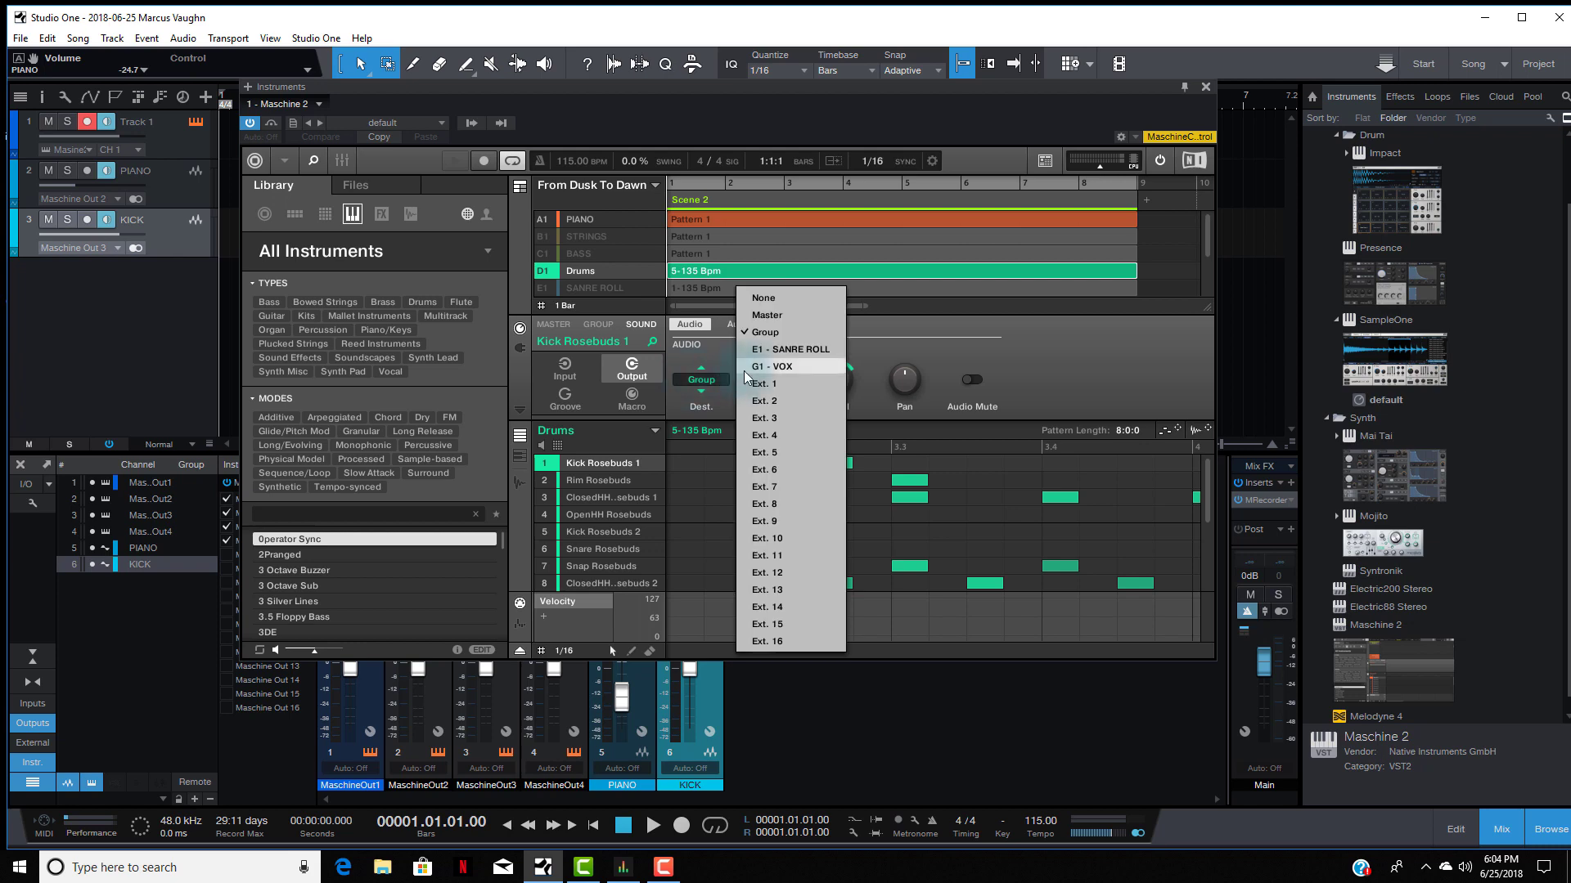
pyautogui.click(767, 419)
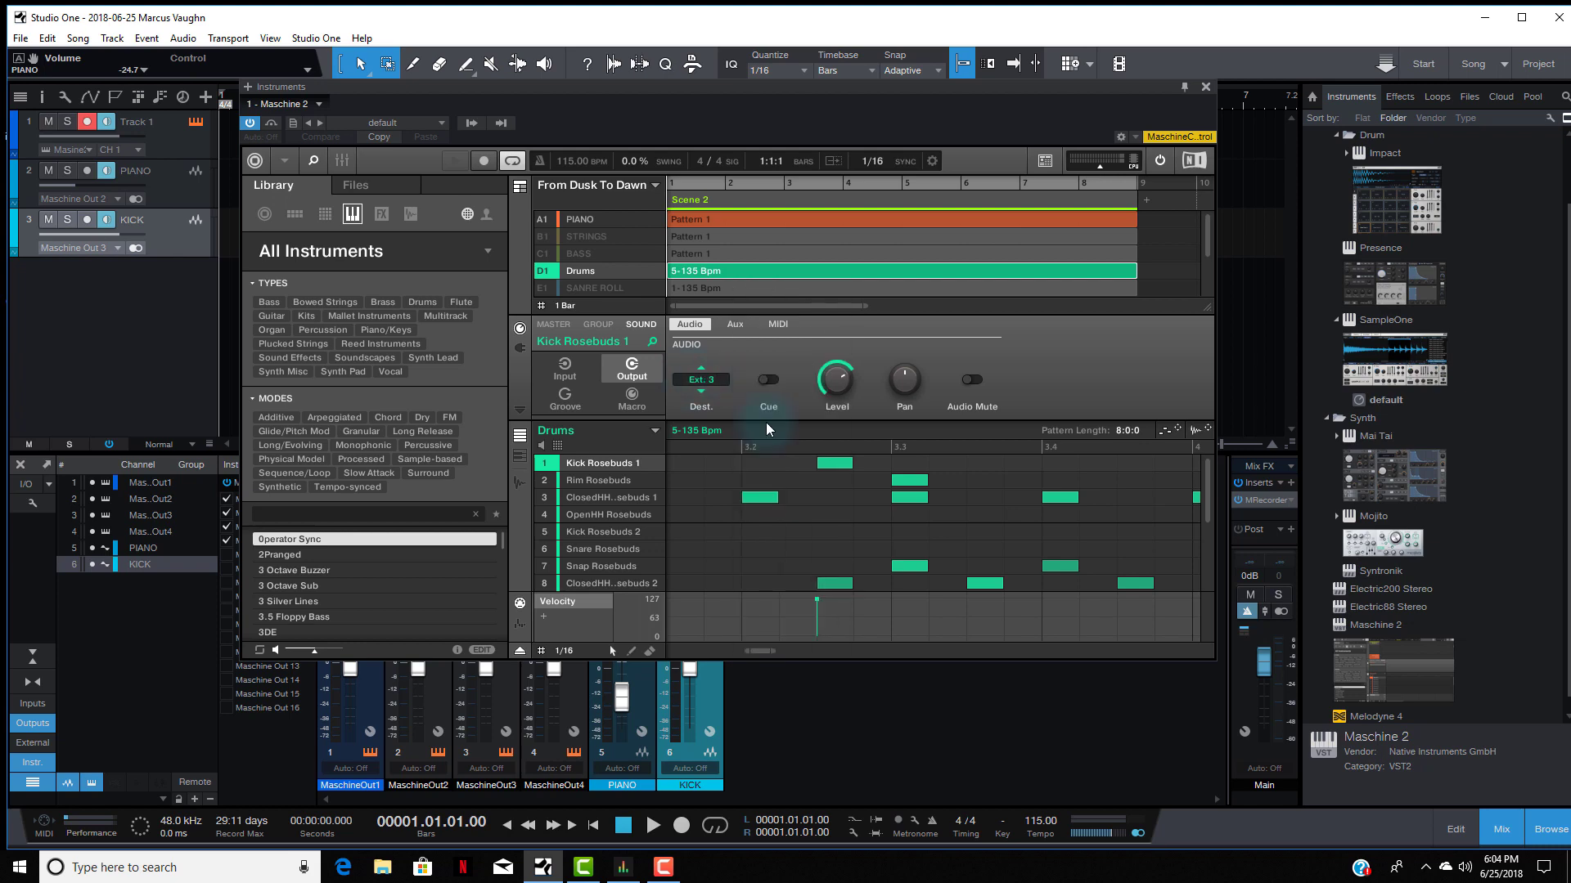
pyautogui.click(1206, 87)
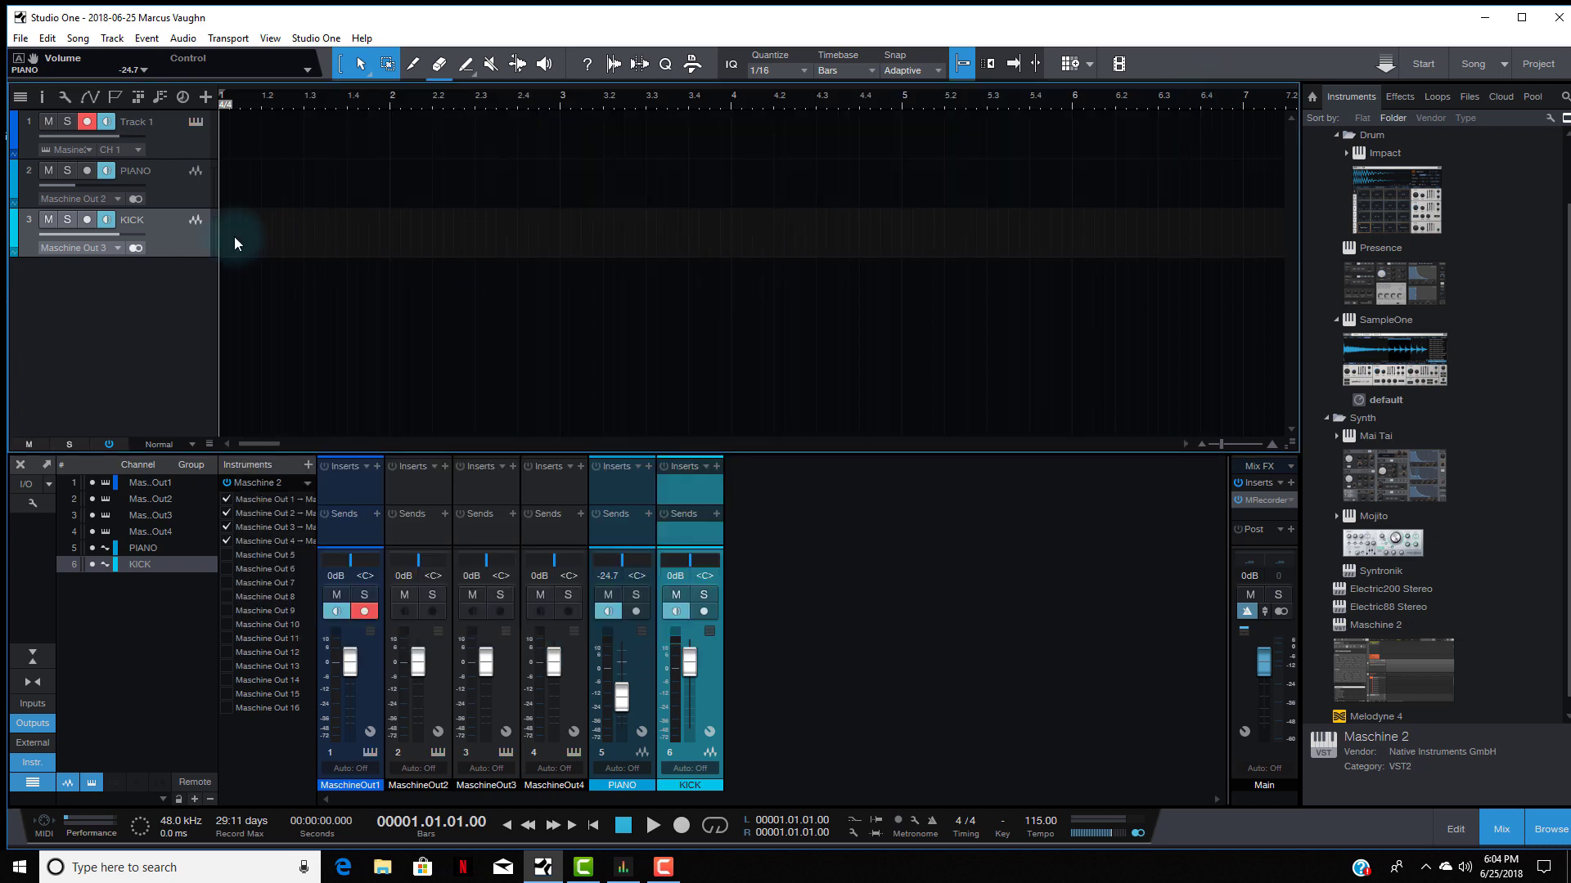
# Step: Set the KICK fader to -20.7 dB and press T for another track
pyautogui.moveTo(689, 668); pyautogui.dragTo(690, 701)
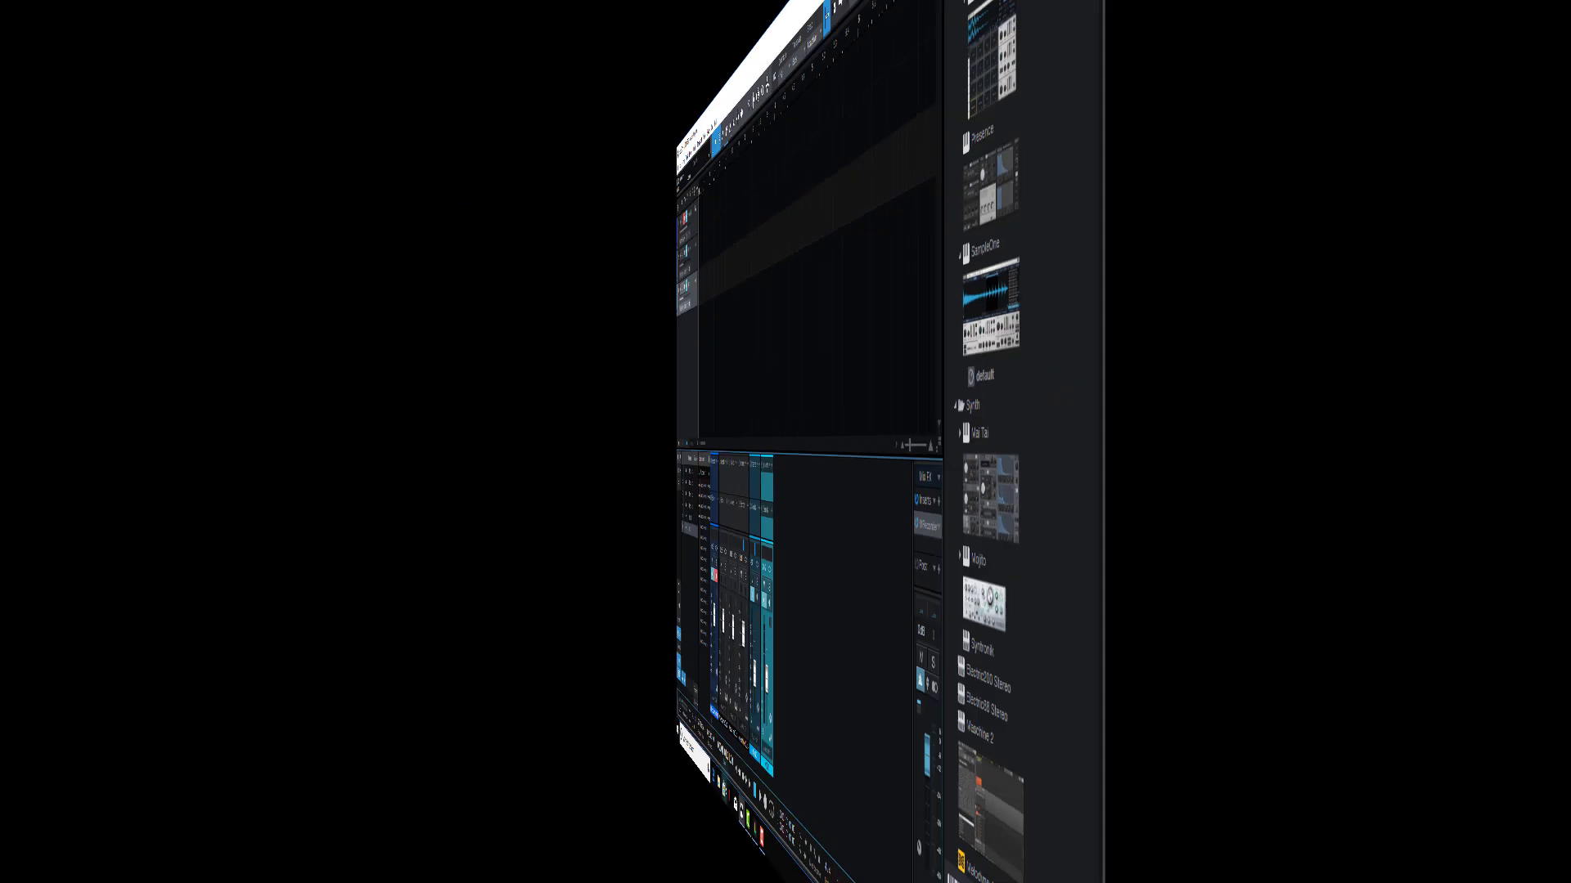
pyautogui.click(653, 826)
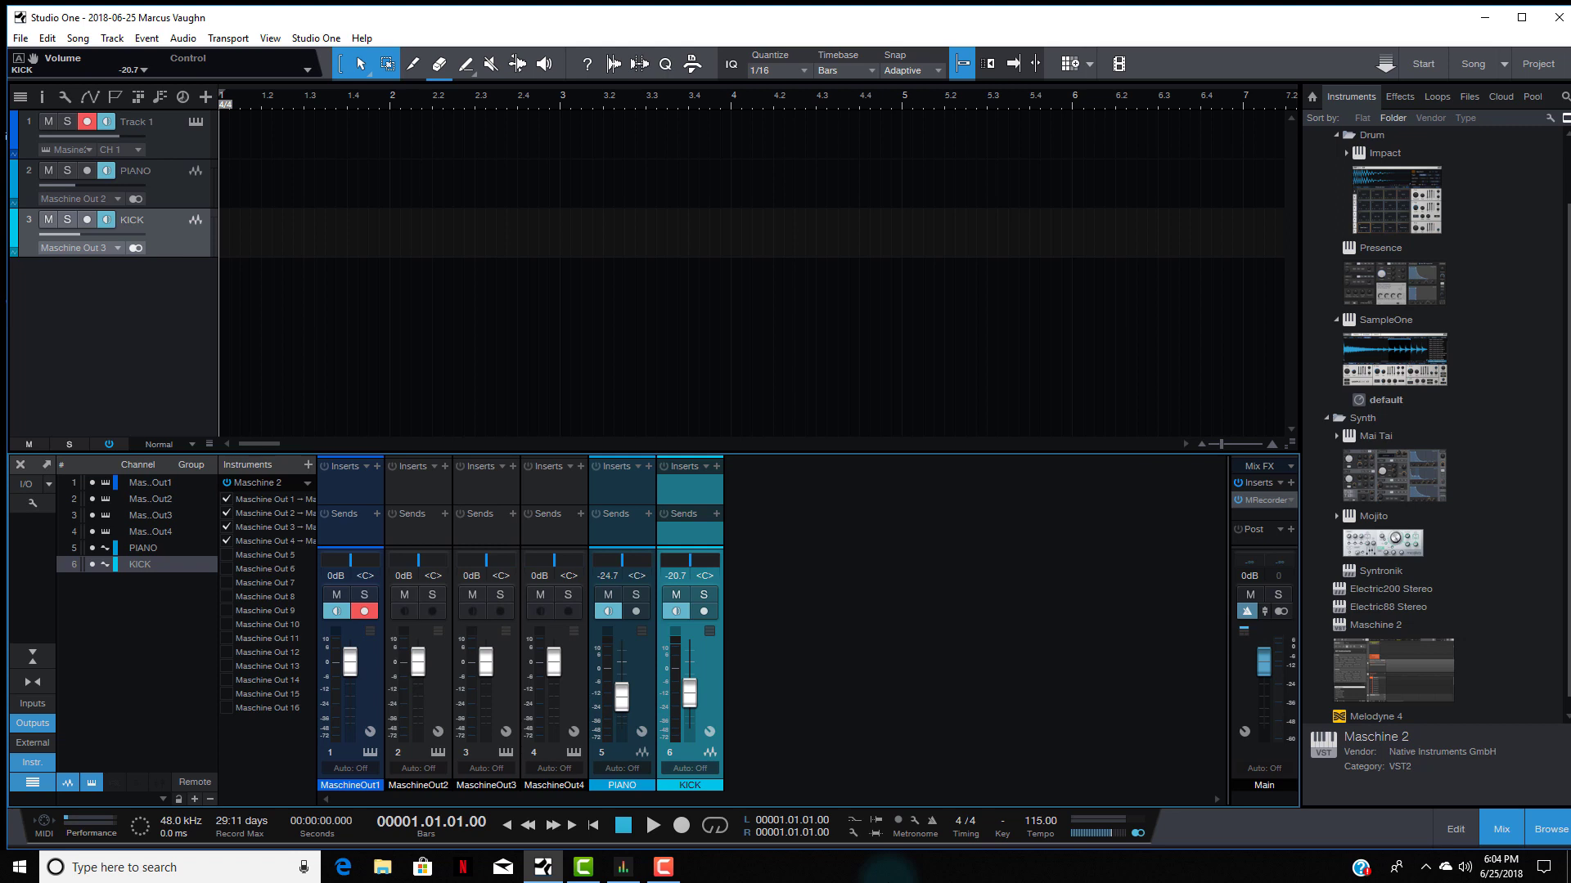
pyautogui.press('t')
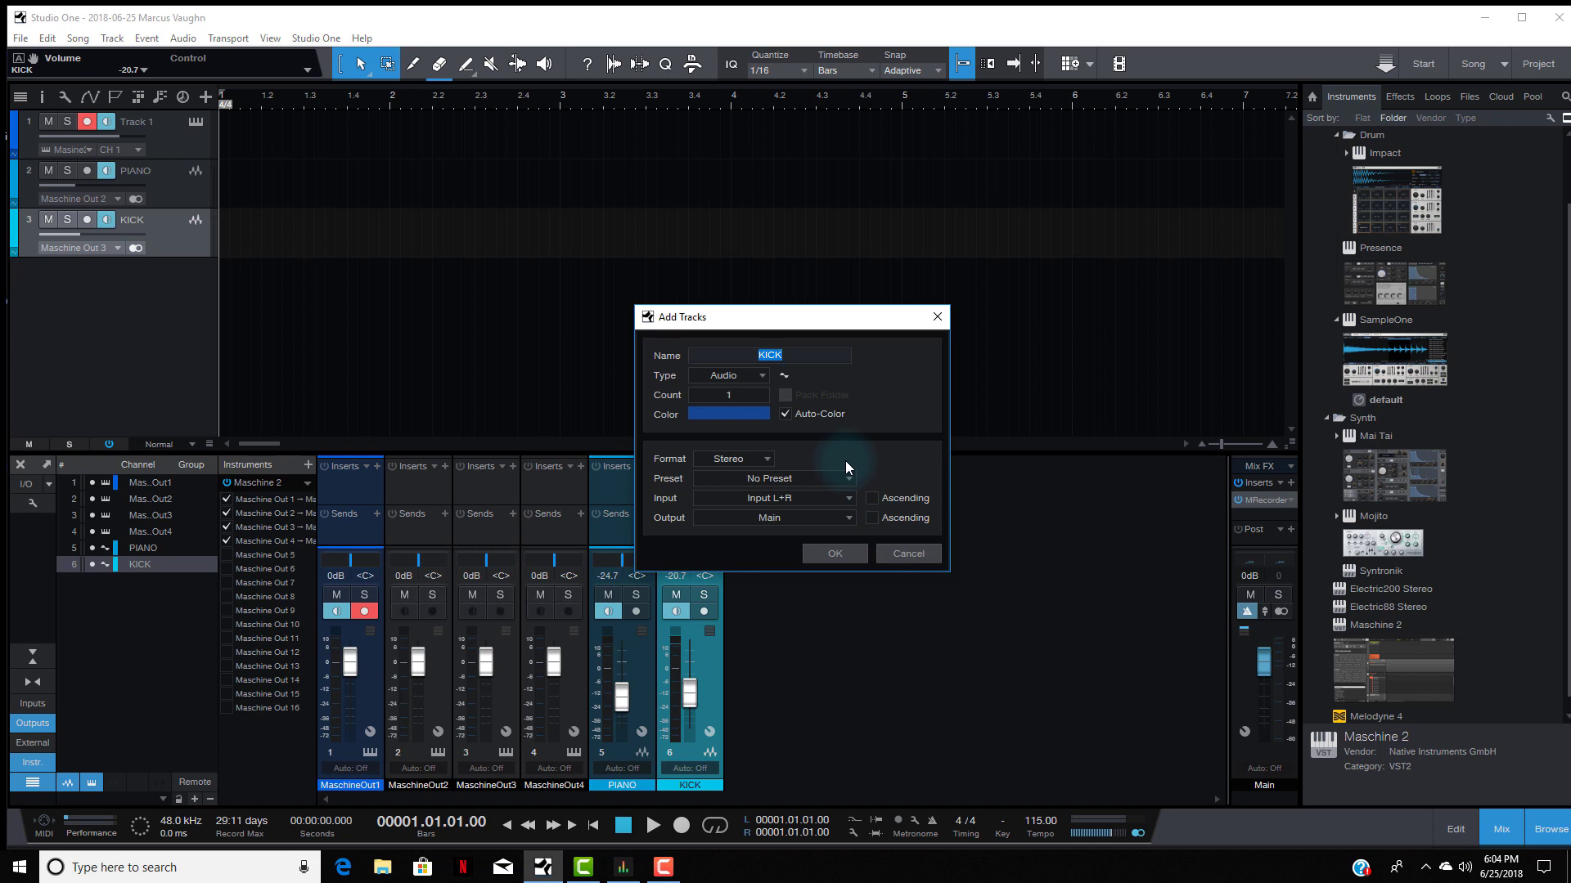
# Step: Create a RIM audio track fed from Maschine Out 4 and switch on its monitoring
pyautogui.write('RIM')
pyautogui.click(843, 502)
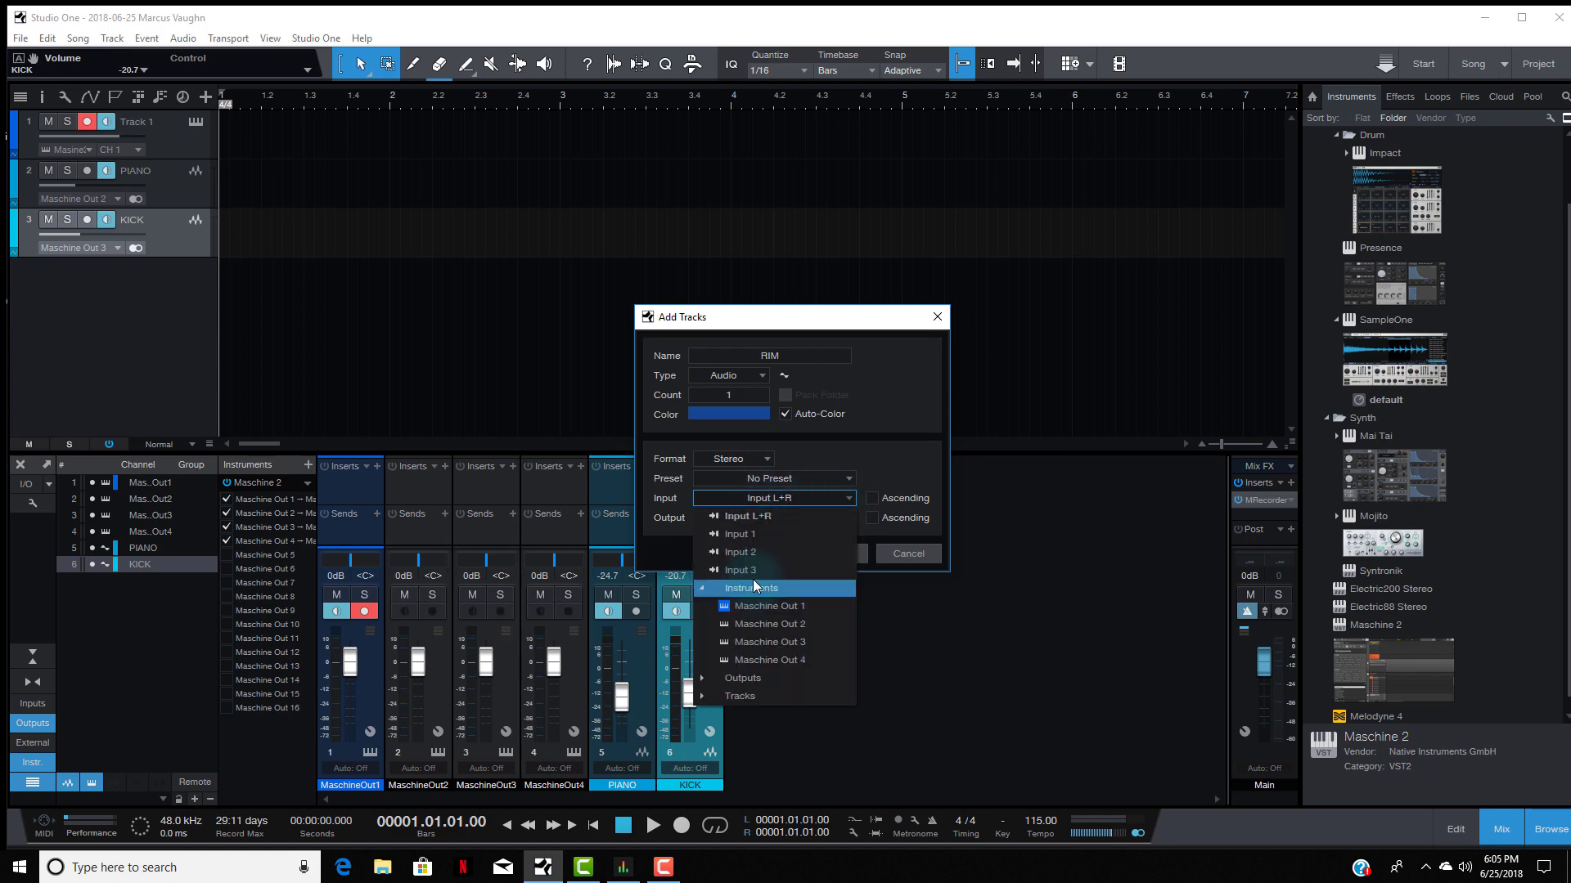
pyautogui.click(789, 661)
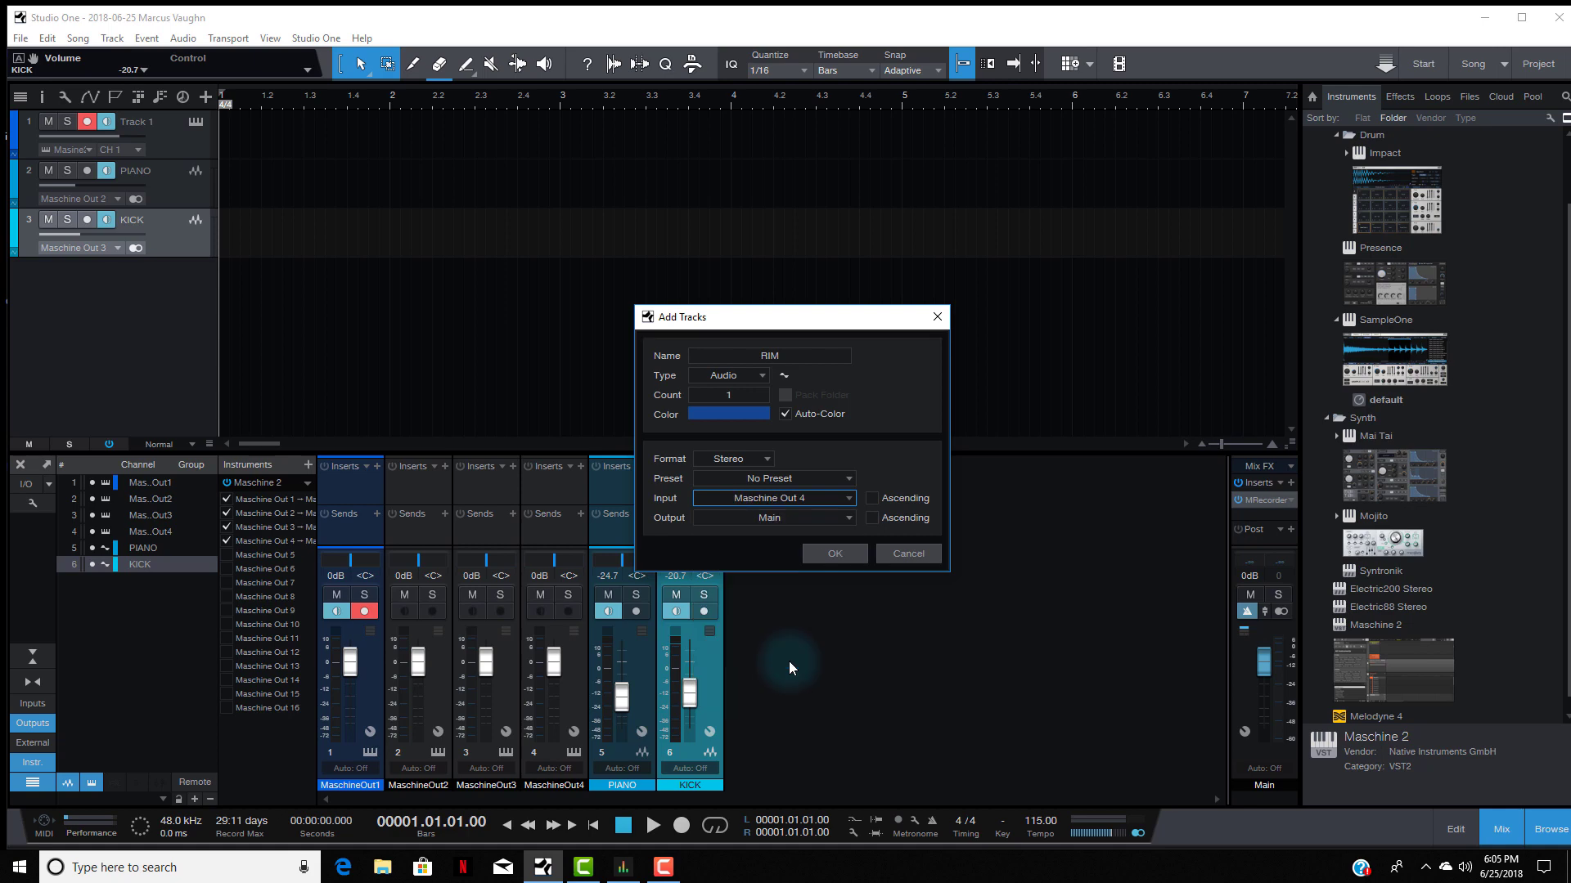
pyautogui.click(823, 558)
pyautogui.click(106, 270)
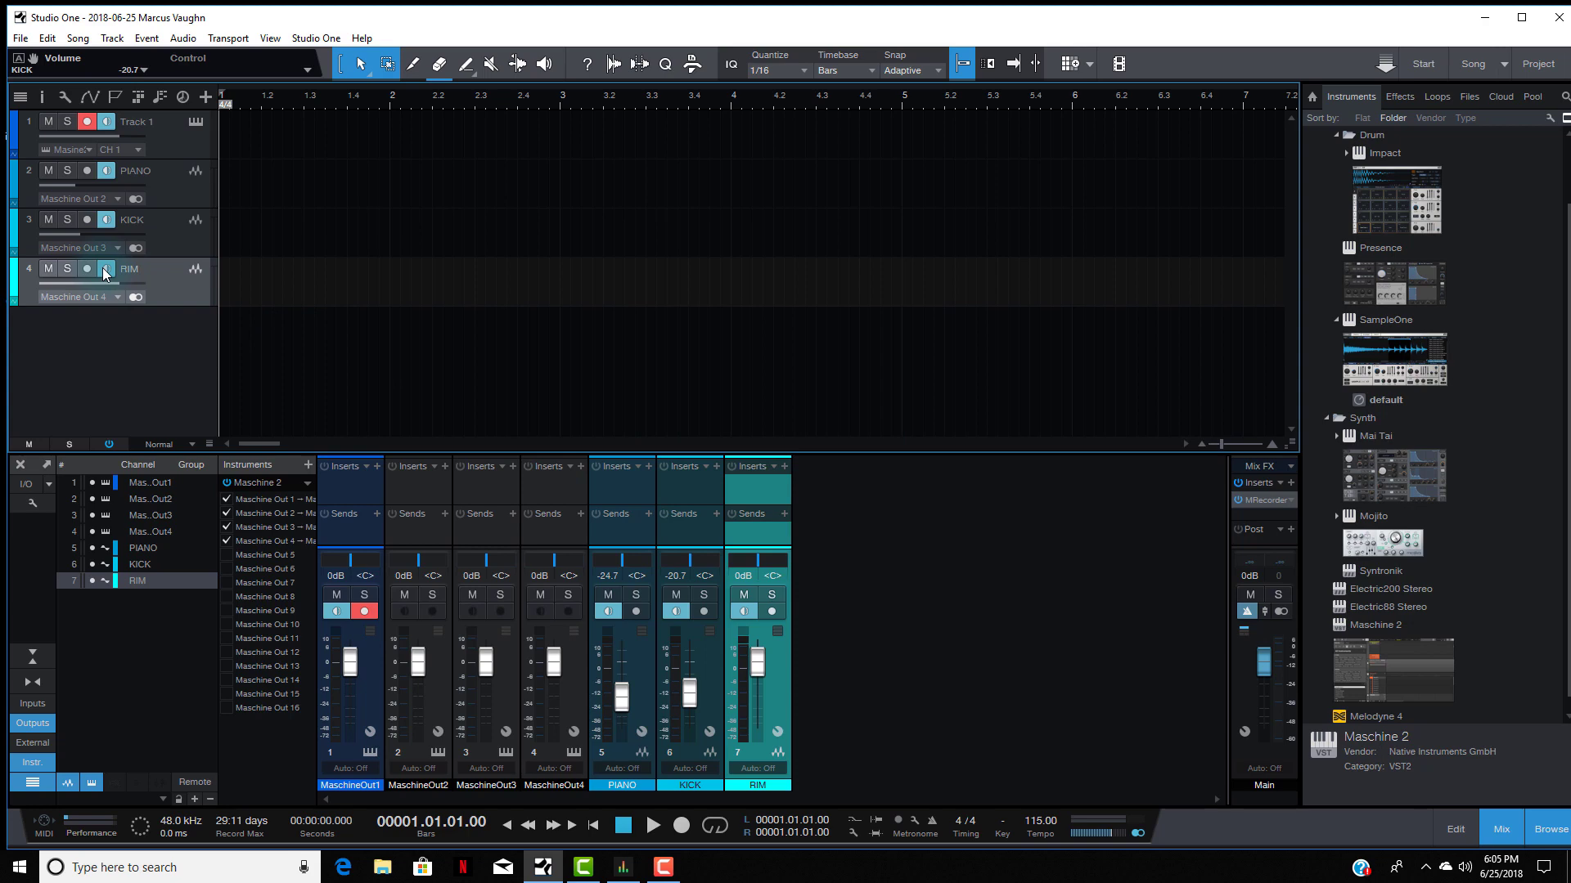
pyautogui.click(185, 124)
# Step: In Maschine 2, set the Rim Rosebuds sound's Output Dest. to Ext. 4 and verify it
pyautogui.click(194, 123)
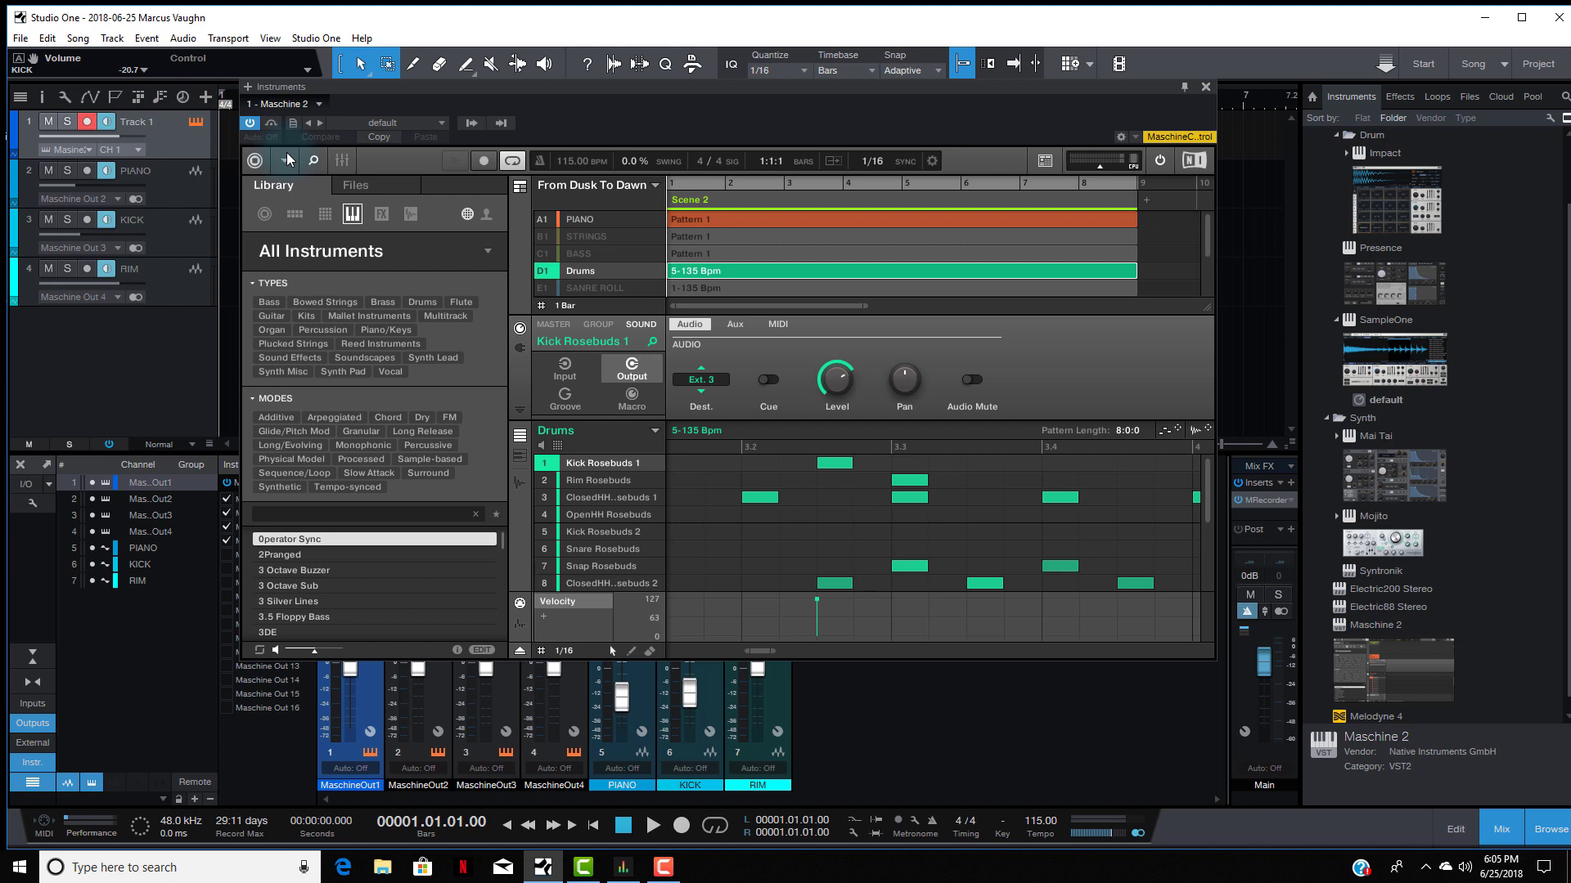
pyautogui.moveTo(584, 486)
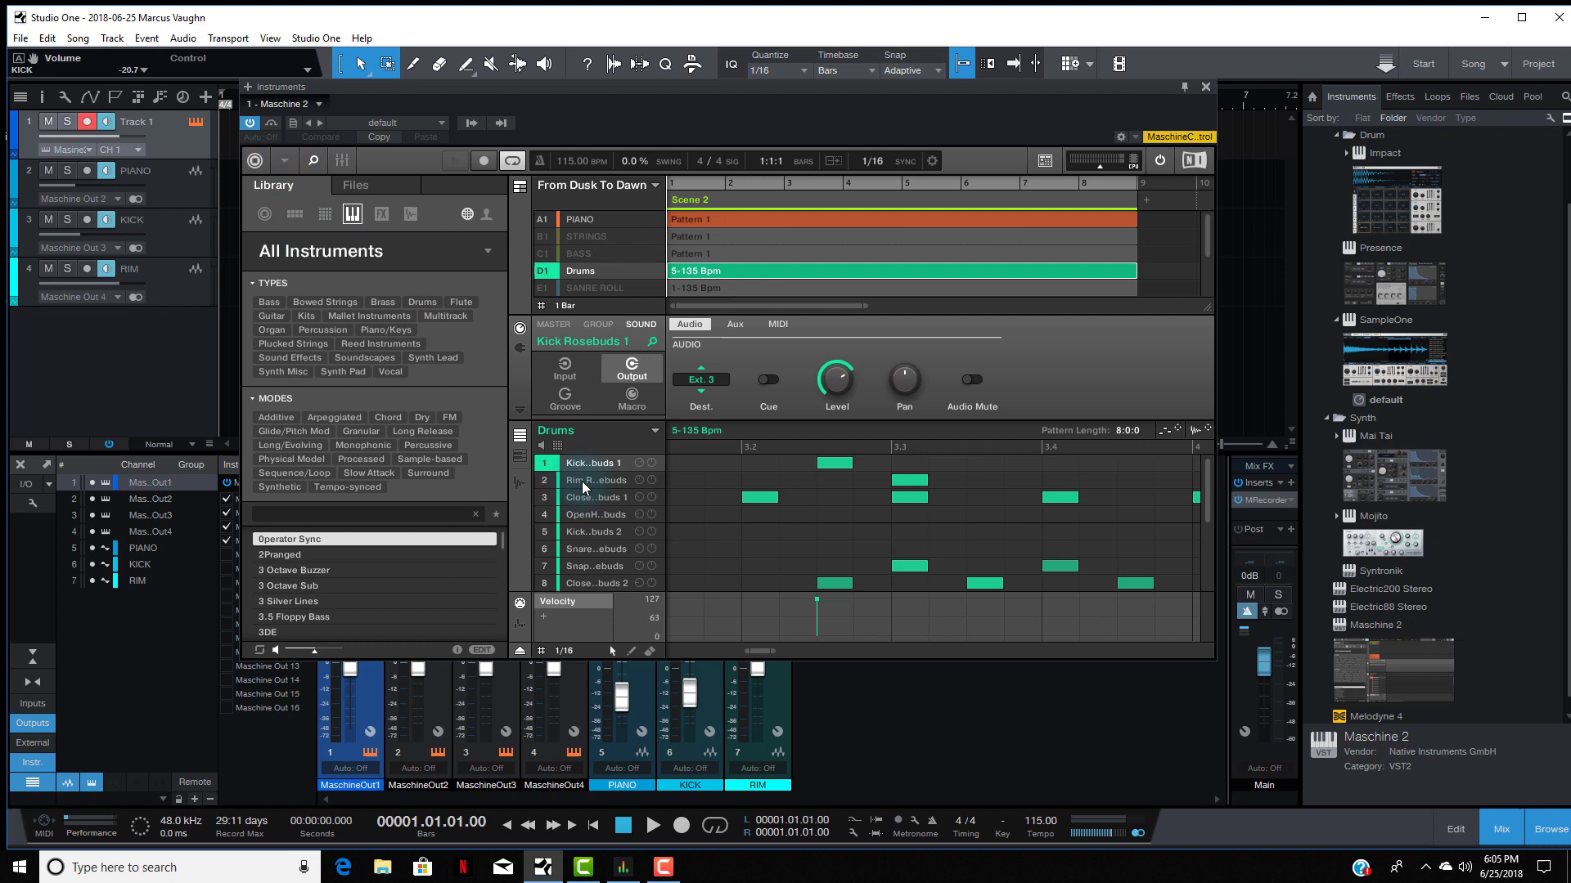
pyautogui.click(585, 483)
pyautogui.click(642, 325)
pyautogui.click(704, 381)
pyautogui.click(703, 379)
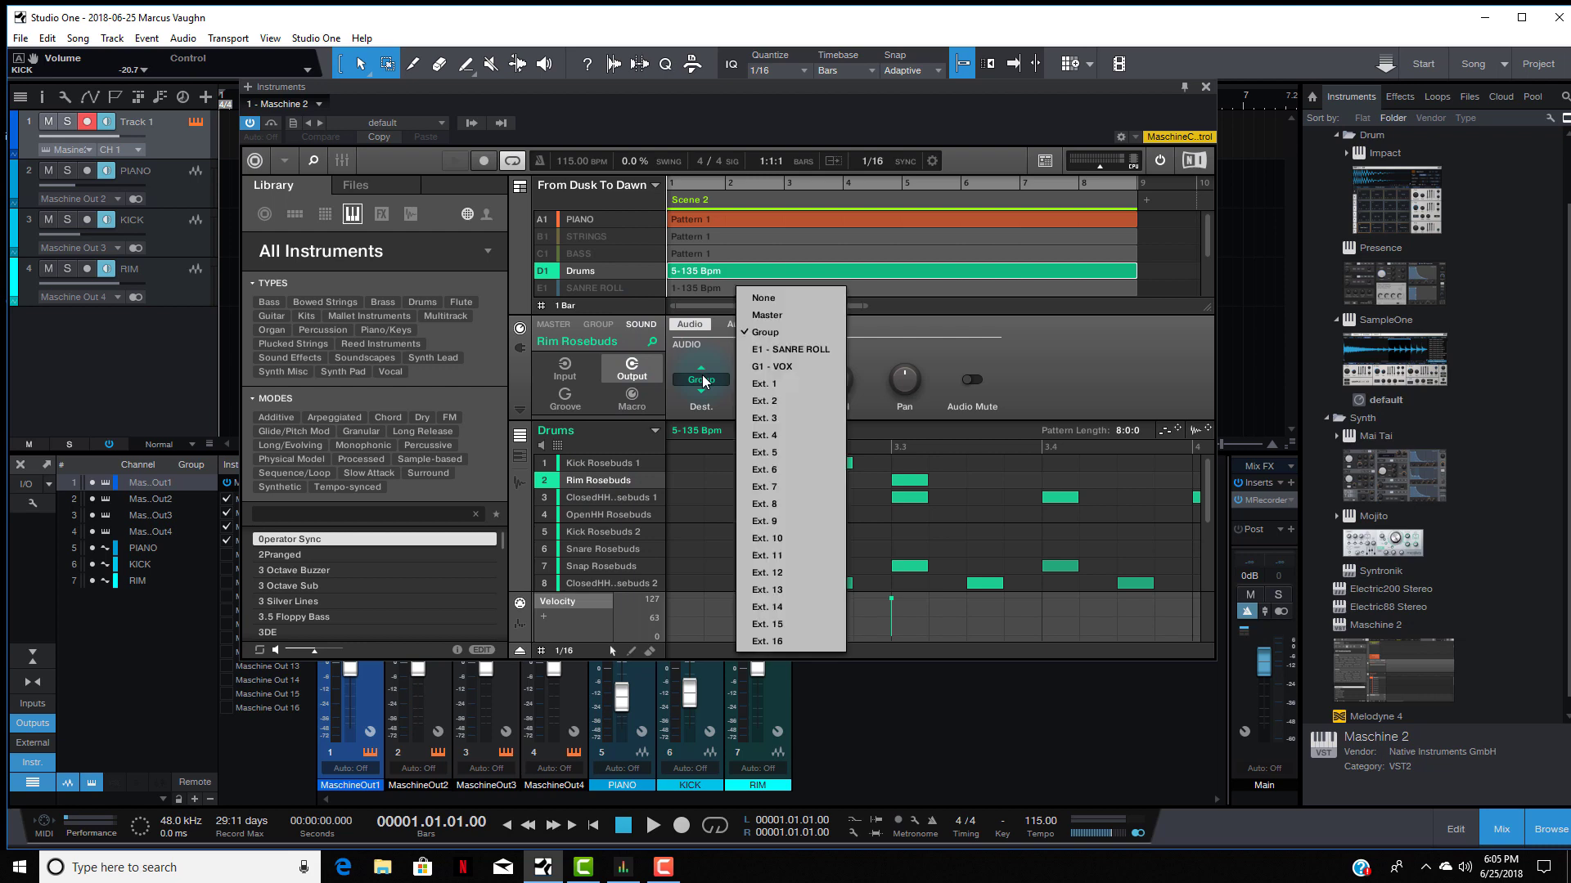
pyautogui.click(782, 439)
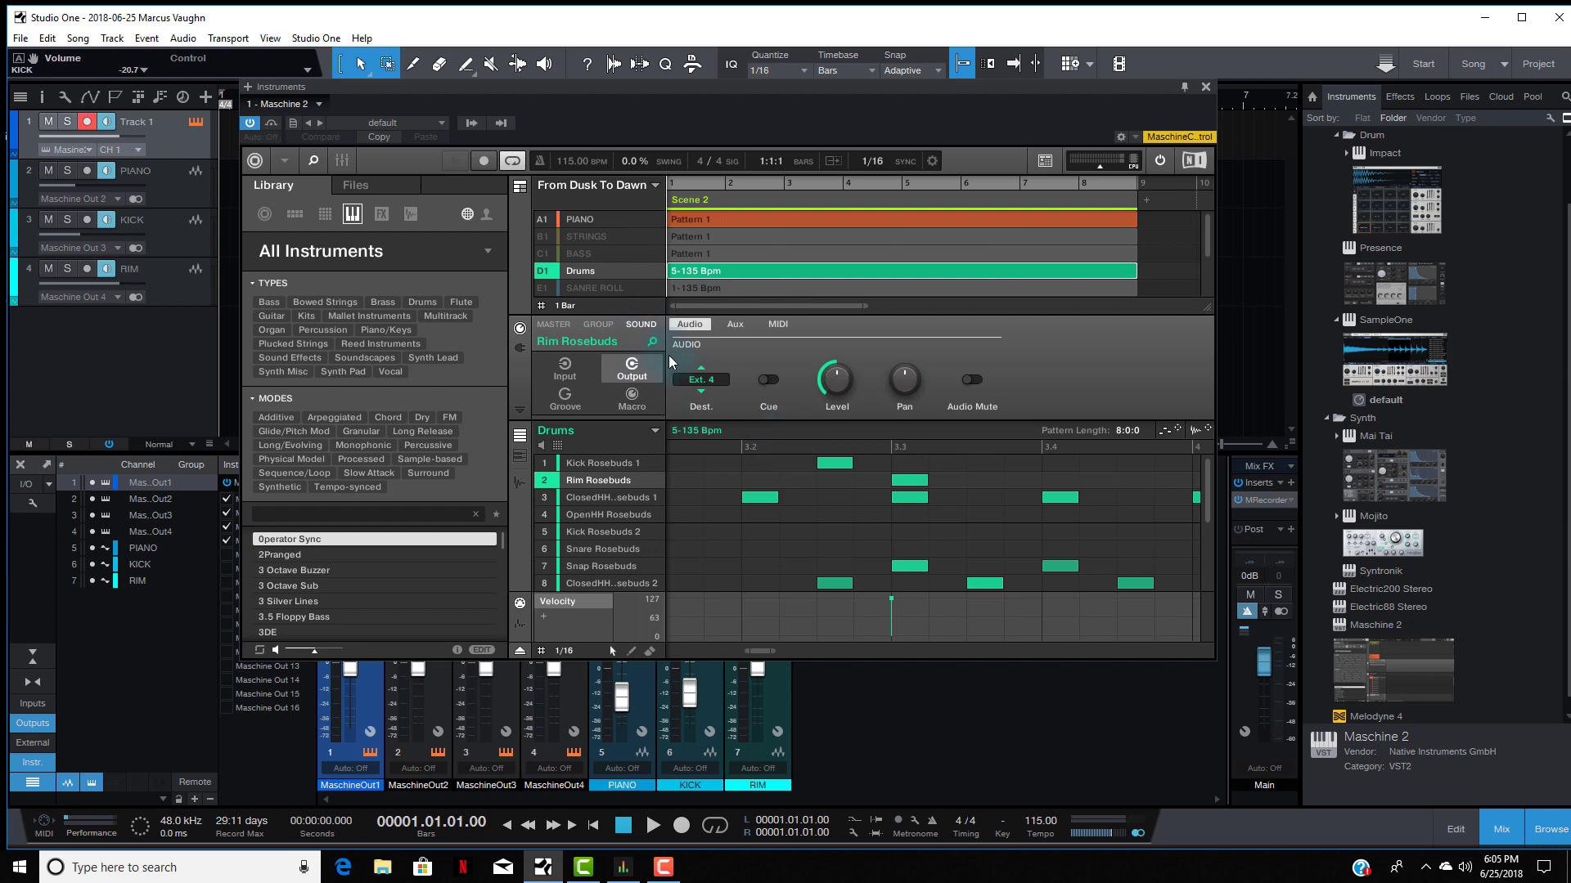
pyautogui.click(701, 379)
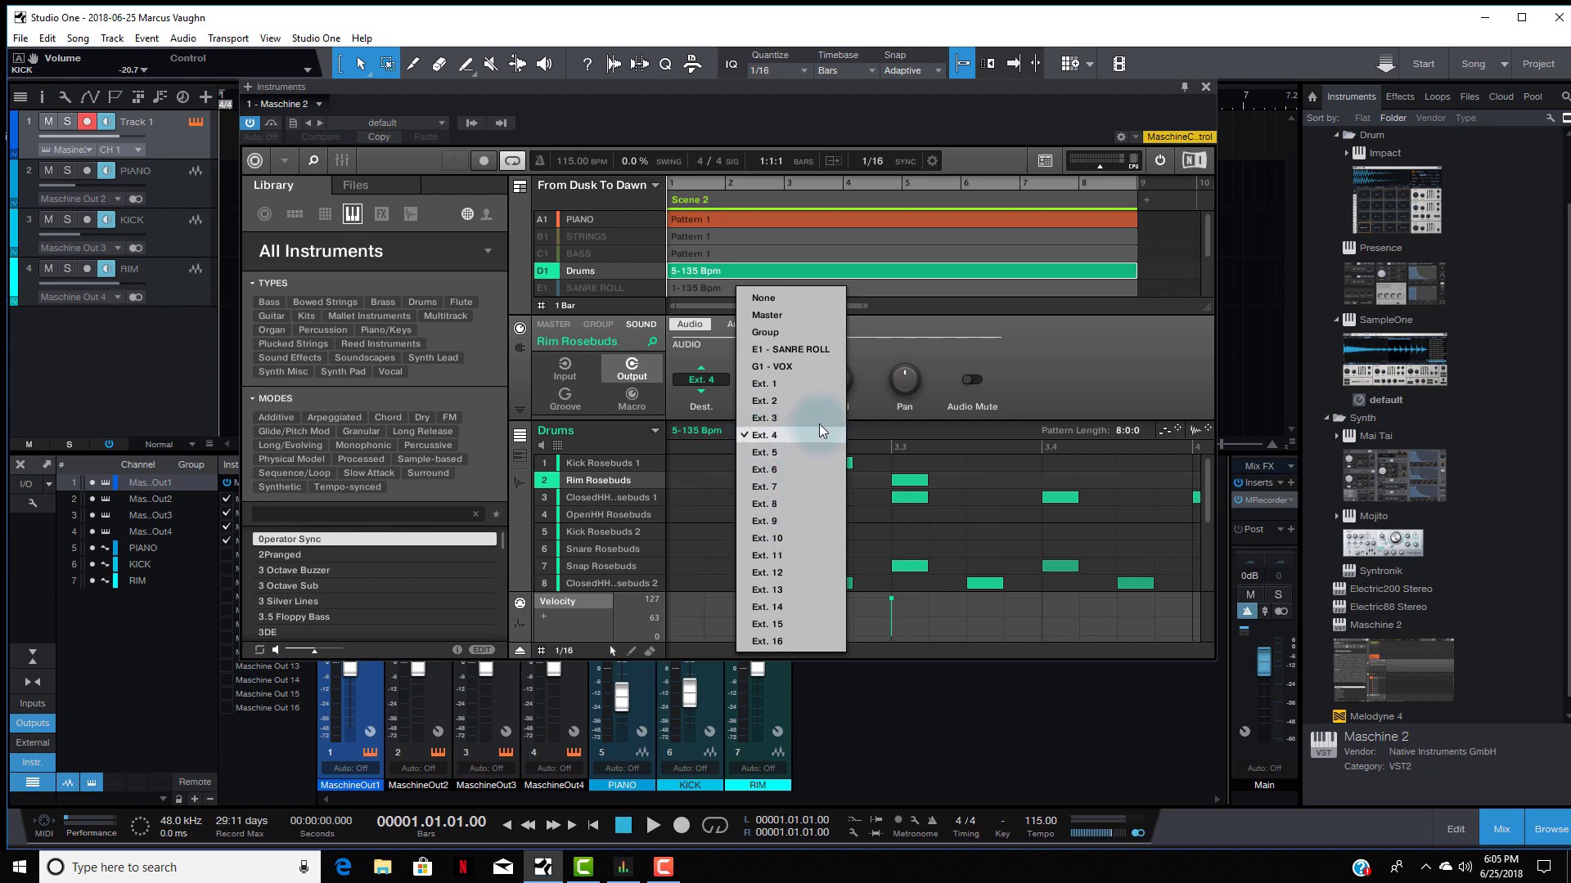
pyautogui.click(879, 346)
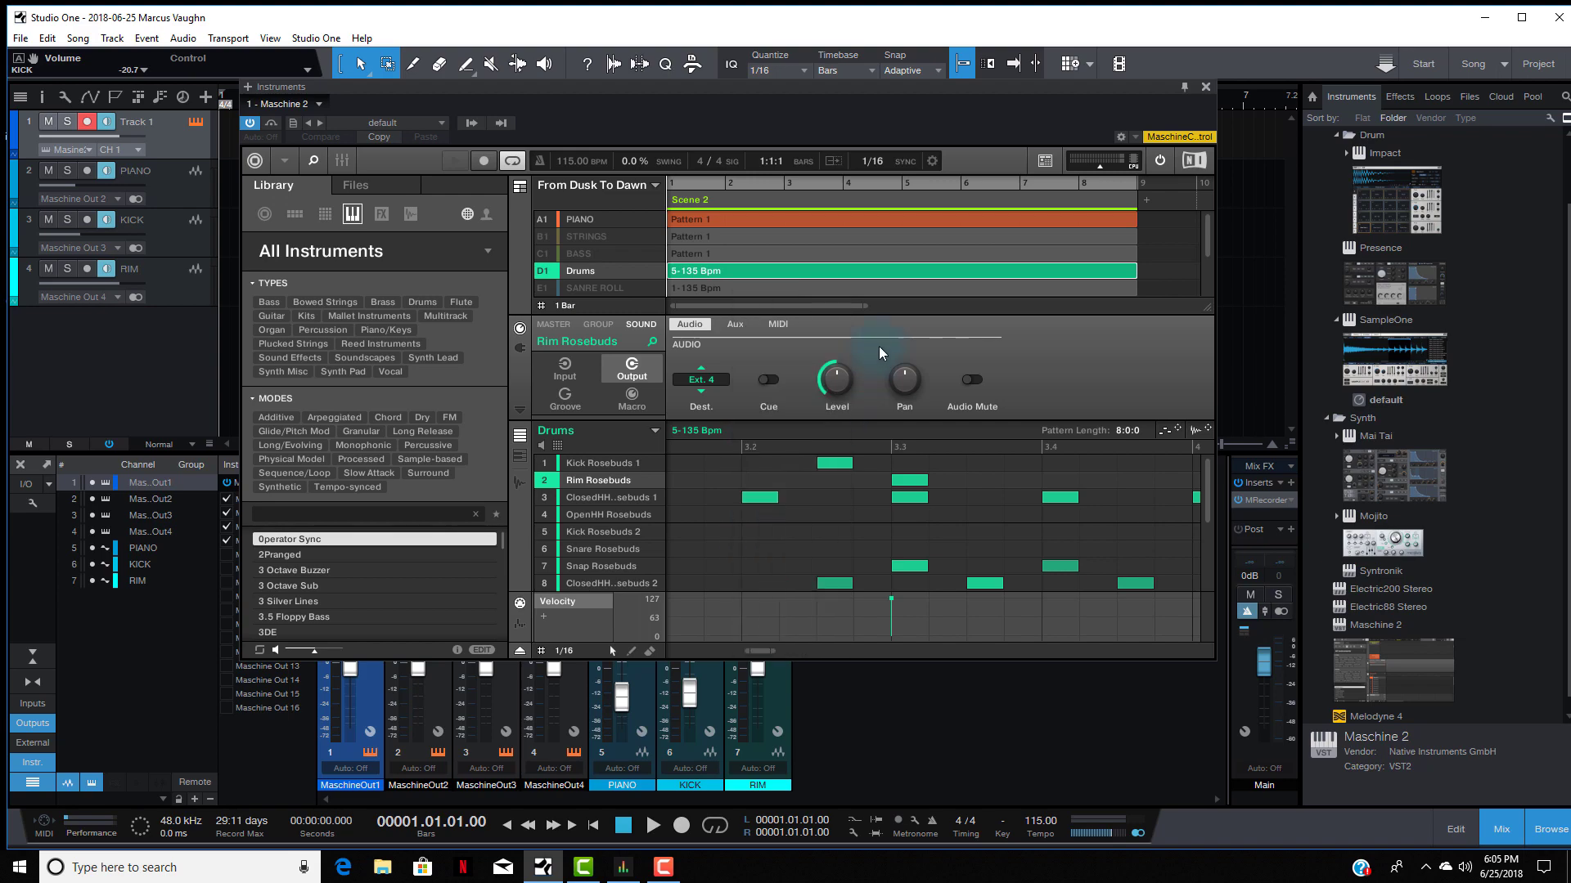